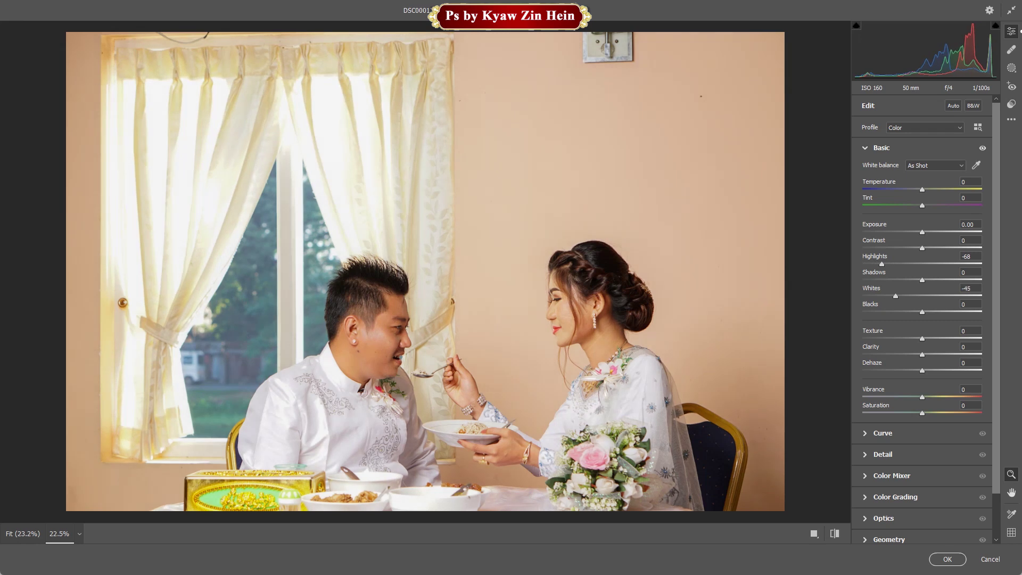
# Step: Set the photo's exposure to +0.25, shadows to +21, texture to +8 and clarity to +18
pyautogui.moveTo(922, 232); pyautogui.dragTo(925, 232)
pyautogui.moveTo(922, 280); pyautogui.dragTo(935, 280)
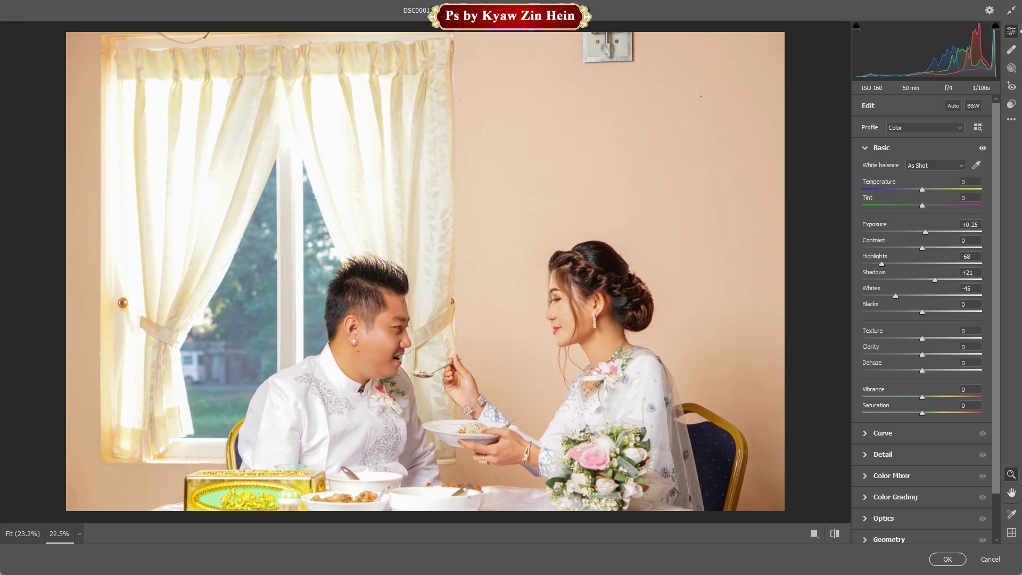
pyautogui.moveTo(922, 354)
pyautogui.mouseDown()
pyautogui.moveTo(932, 354)
pyautogui.moveTo(930, 339)
pyautogui.mouseUp()
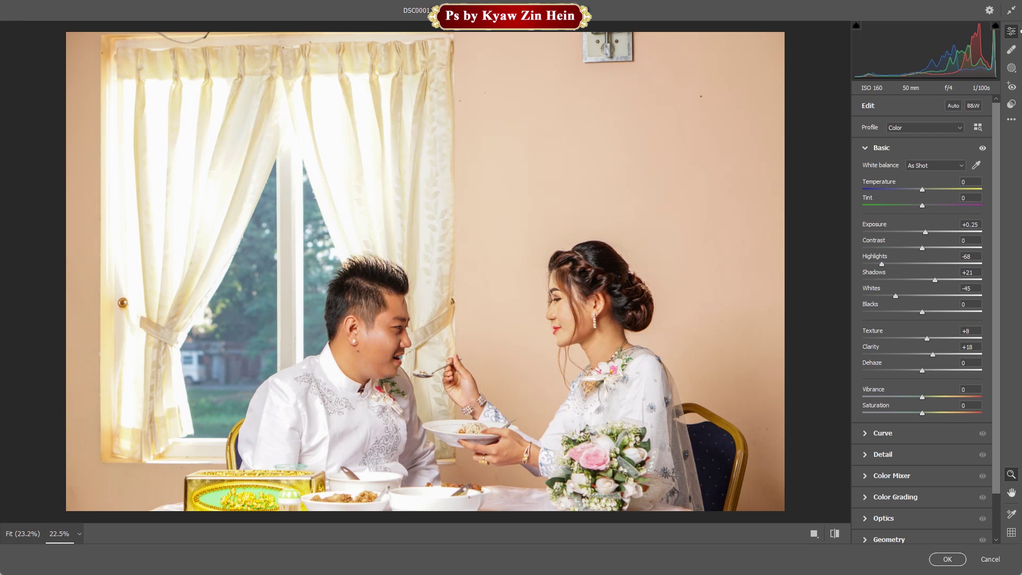
# Step: Compare the photo before and after the basic adjustments by toggling the preview repeatedly
pyautogui.press('\\')
pyautogui.press('\\')
pyautogui.press('\\')
pyautogui.press('\\')
pyautogui.press('\\')
pyautogui.press('\\')
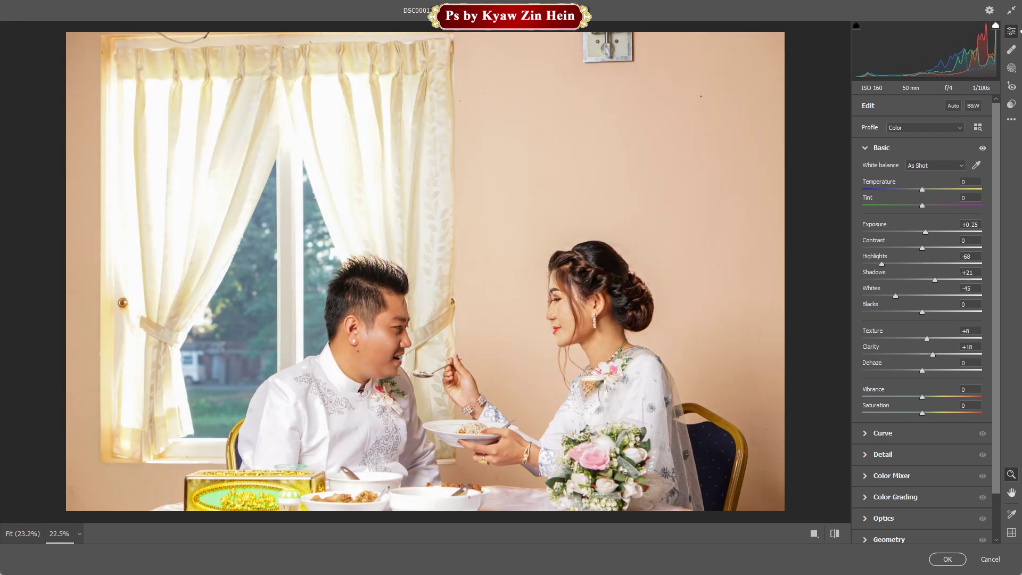
# Step: Set vibrance to -6, and set the parametric curve's highlights to -17, lights to -8 and darks to +10
pyautogui.scroll(-1, 922, 319)
pyautogui.moveTo(922, 372); pyautogui.dragTo(917, 371)
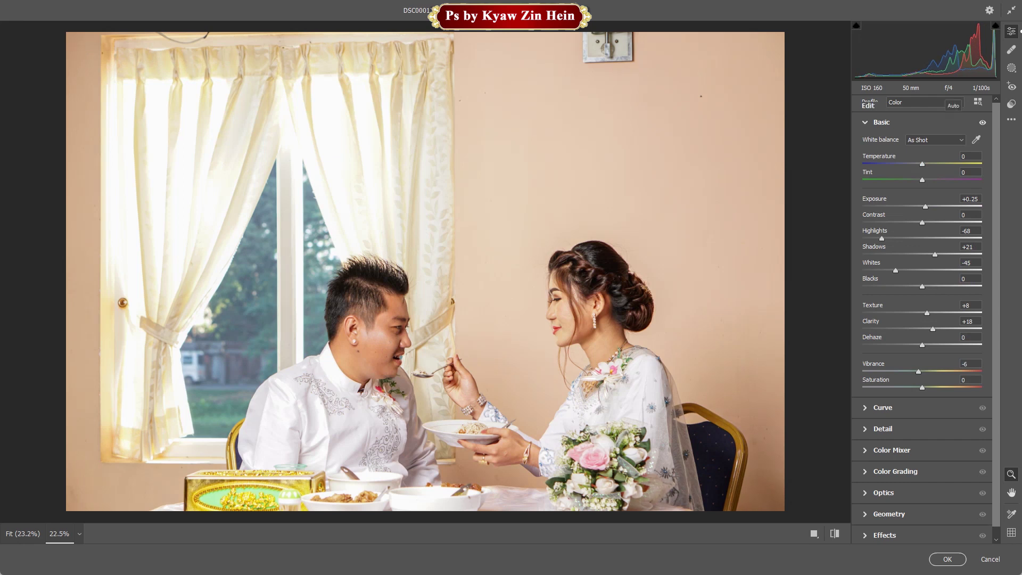
pyautogui.click(882, 407)
pyautogui.moveTo(922, 364)
pyautogui.mouseDown()
pyautogui.moveTo(910, 364)
pyautogui.moveTo(931, 379)
pyautogui.moveTo(926, 347)
pyautogui.moveTo(914, 348)
pyautogui.mouseUp()
pyautogui.moveTo(958, 229); pyautogui.dragTo(958, 233)
# Step: Check the tone and curve corrections against the original by cycling through the before/after views
pyautogui.click(834, 534)
pyautogui.click(835, 534)
pyautogui.click(835, 534)
pyautogui.click(835, 534)
pyautogui.click(834, 534)
pyautogui.click(835, 533)
pyautogui.click(835, 533)
pyautogui.click(835, 533)
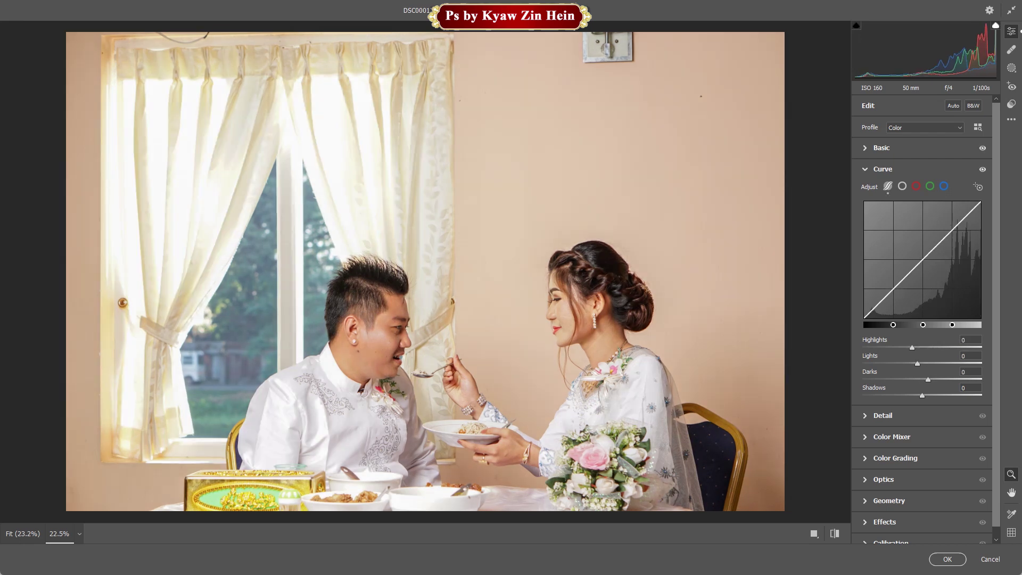
# Step: In the Color Mixer, set the oranges' saturation to -13 and luminance to +8
pyautogui.moveTo(426, 334); pyautogui.dragTo(479, 333)
pyautogui.scroll(-4, 432, 329)
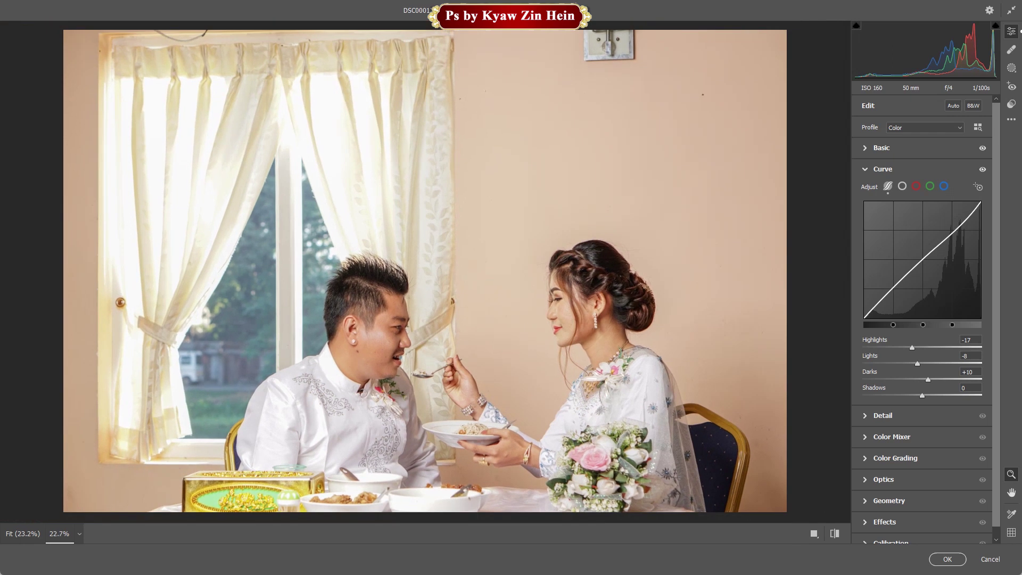
pyautogui.click(883, 416)
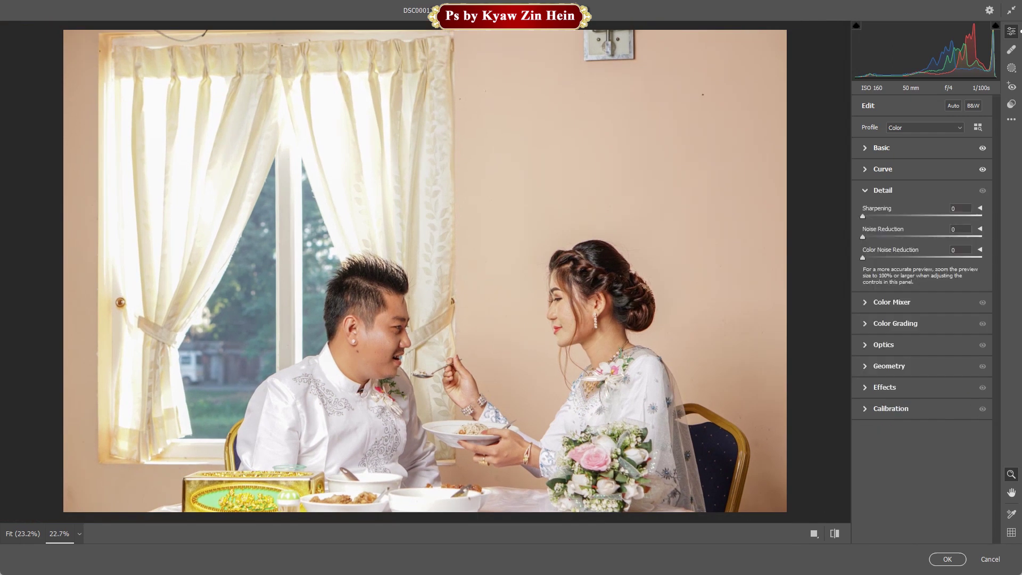
pyautogui.hotkey('ctrl', 'alt', '4')
pyautogui.click(897, 244)
pyautogui.moveTo(921, 288)
pyautogui.mouseDown()
pyautogui.moveTo(912, 288)
pyautogui.moveTo(927, 288)
pyautogui.mouseUp()
pyautogui.click(936, 244)
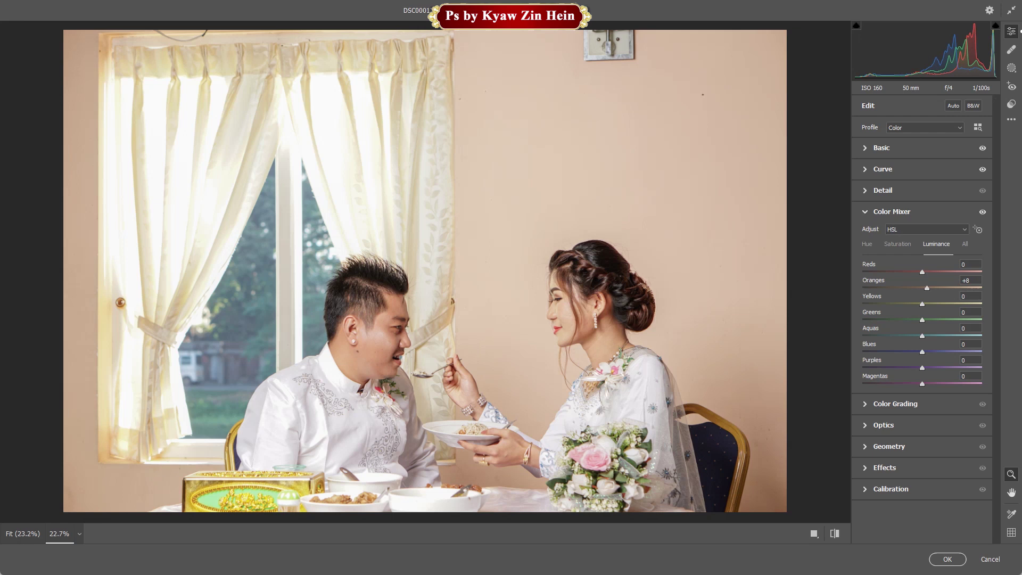
# Step: Set the reds' saturation to +17, raise the blues' and purples' saturation, and set the overall basic saturation to +7
pyautogui.hotkey('ctrl', 'alt', 'shift', 's')
pyautogui.moveTo(922, 272); pyautogui.dragTo(933, 272)
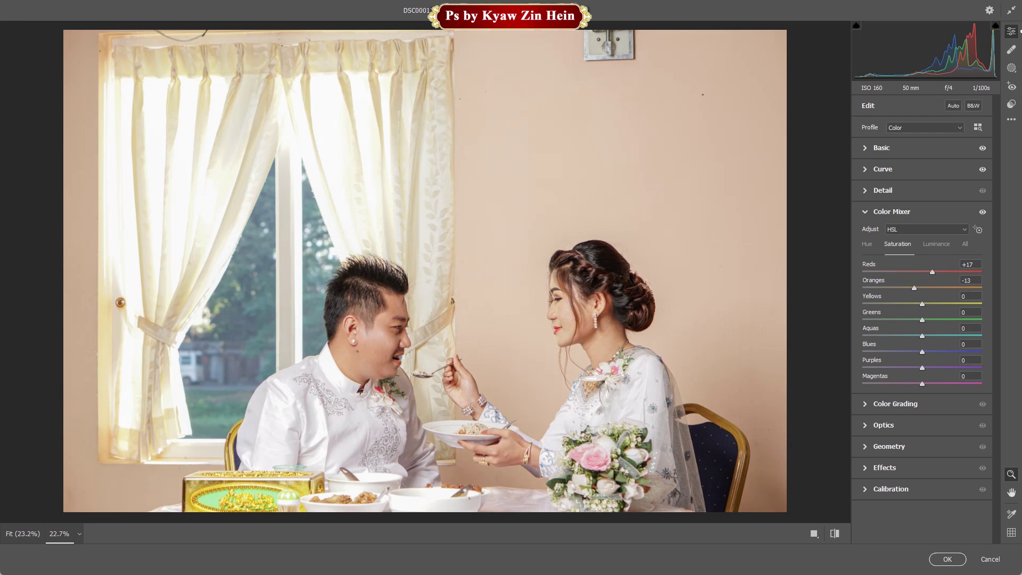
pyautogui.moveTo(922, 352); pyautogui.dragTo(940, 367)
pyautogui.write('24')
pyautogui.press('Return')
pyautogui.click(881, 148)
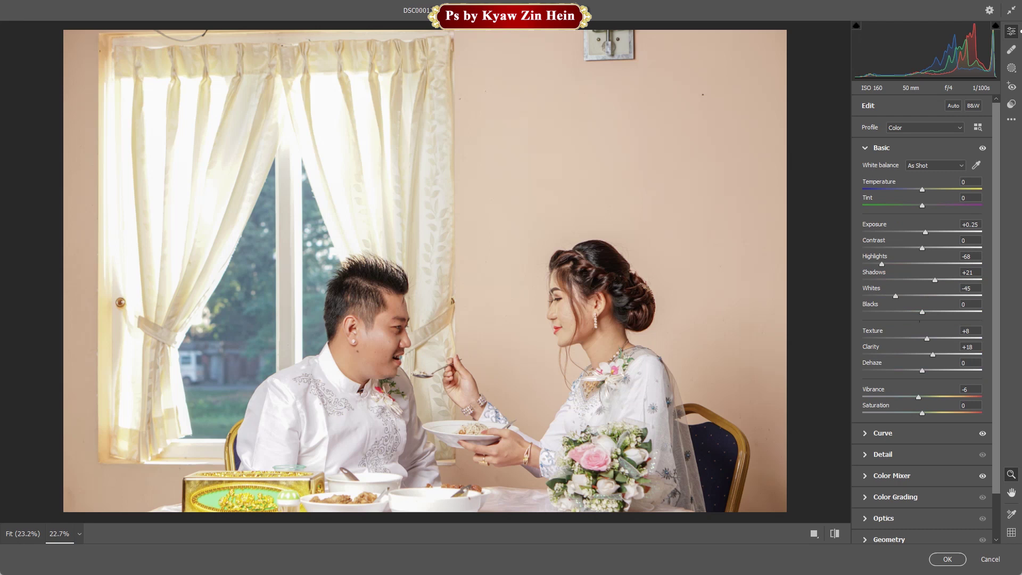
pyautogui.moveTo(921, 413); pyautogui.dragTo(926, 413)
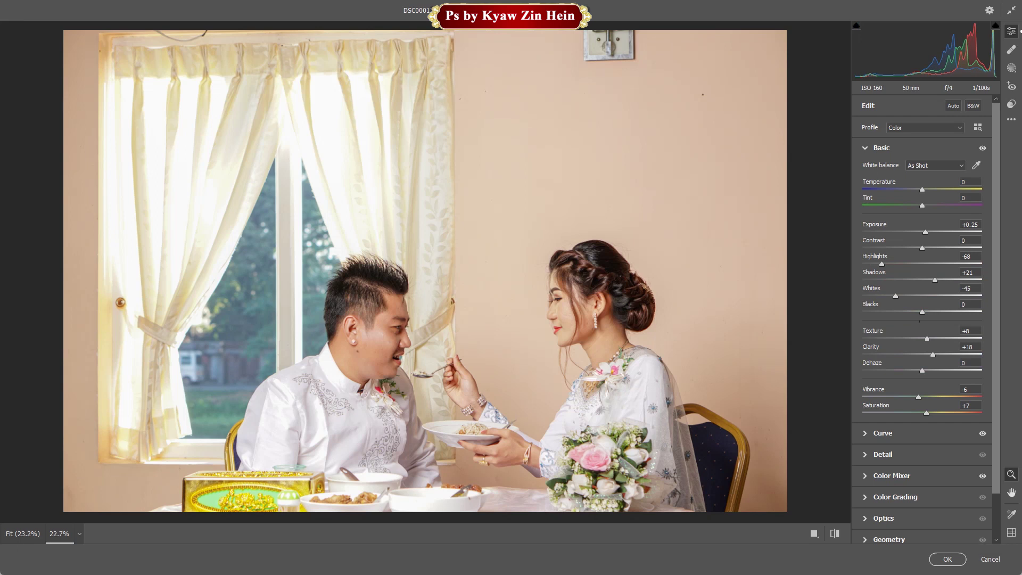
# Step: In Color Grading, set midtone luminance to -22, raise shadow luminance slightly, lower highlight luminance slightly, and apply the Camera Raw filter
pyautogui.scroll(-1, 922, 308)
pyautogui.click(895, 471)
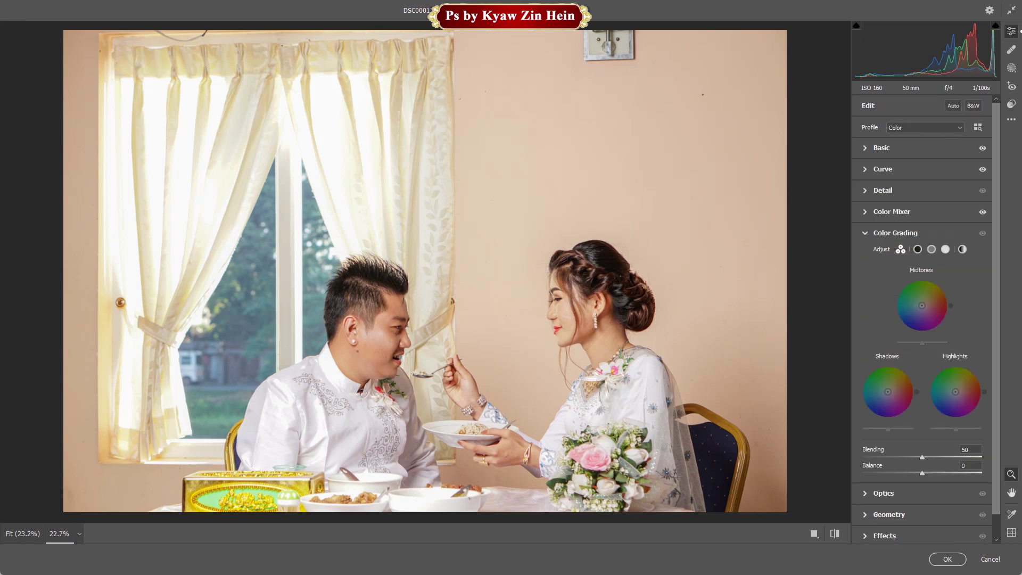
pyautogui.moveTo(922, 343); pyautogui.dragTo(916, 343)
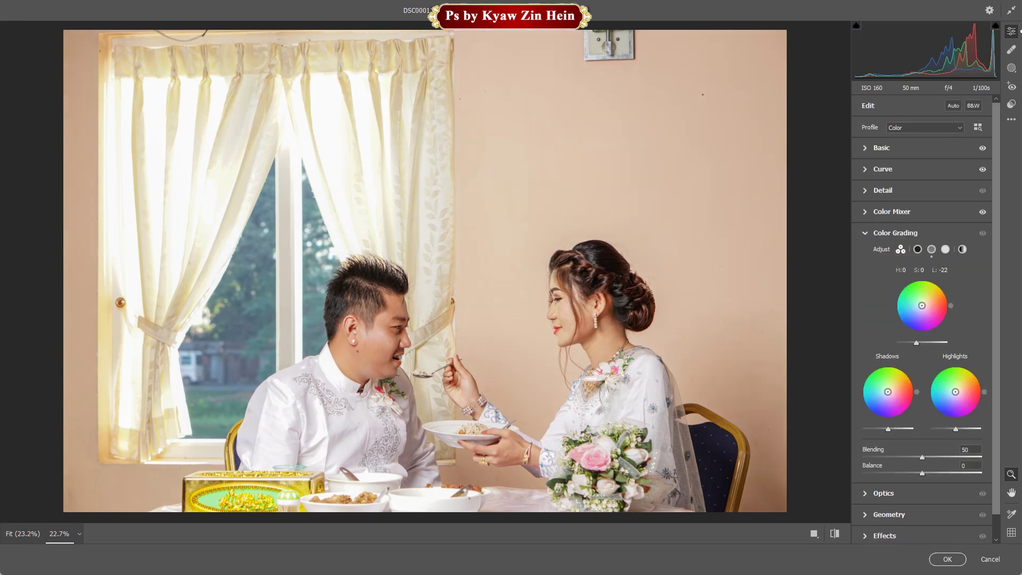
pyautogui.moveTo(888, 428); pyautogui.dragTo(894, 428)
pyautogui.moveTo(956, 428); pyautogui.dragTo(951, 428)
pyautogui.click(947, 559)
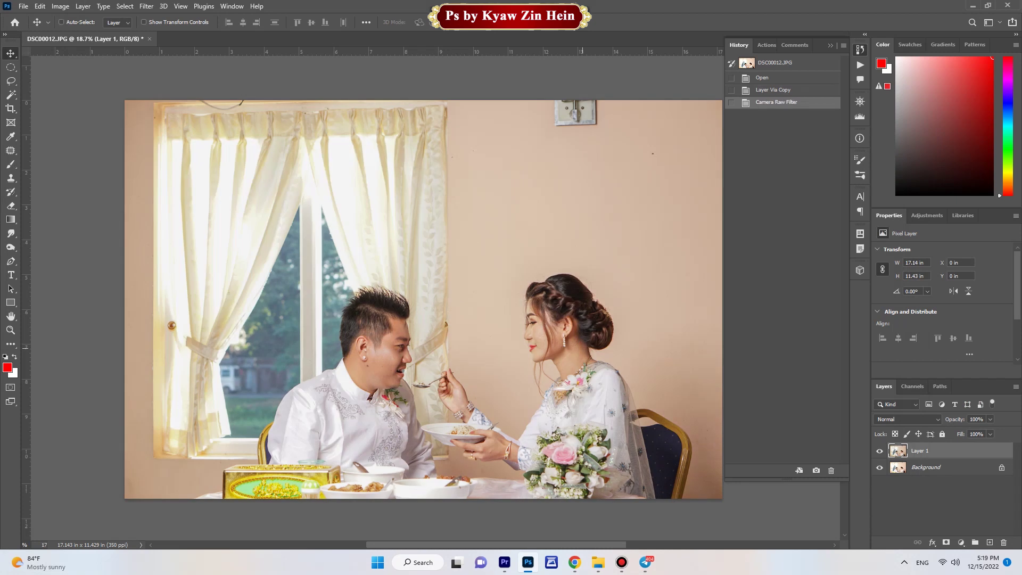
# Step: Duplicate the corrected layer and enlarge the copy with Free Transform to about 18.17 by 12.3 in
pyautogui.hotkey('ctrl', 'j')
pyautogui.hotkey('ctrl', 't')
pyautogui.scroll(-2, 579, 356)
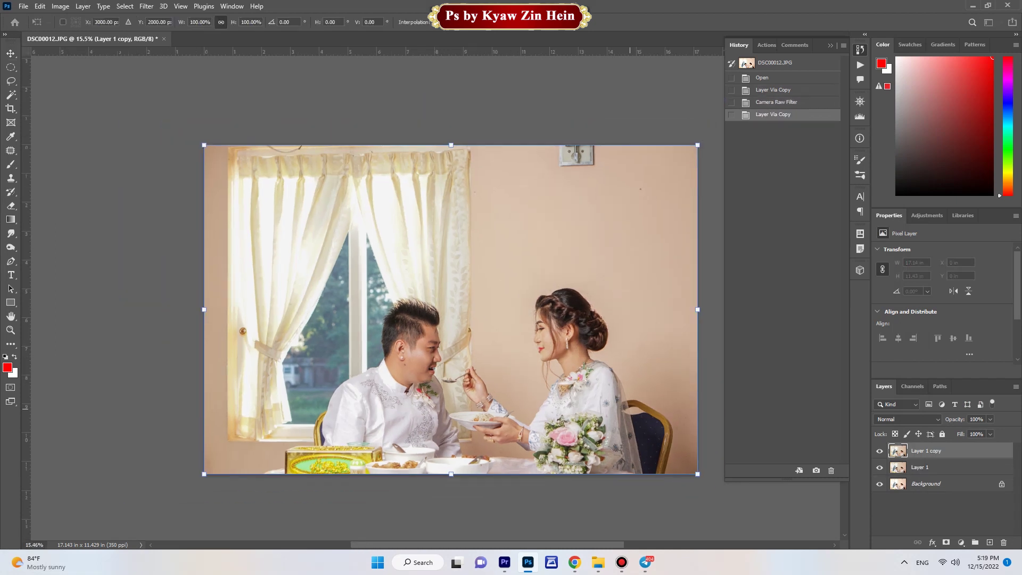
pyautogui.moveTo(630, 420); pyautogui.dragTo(616, 380)
pyautogui.moveTo(684, 433); pyautogui.dragTo(706, 451)
pyautogui.press('Return')
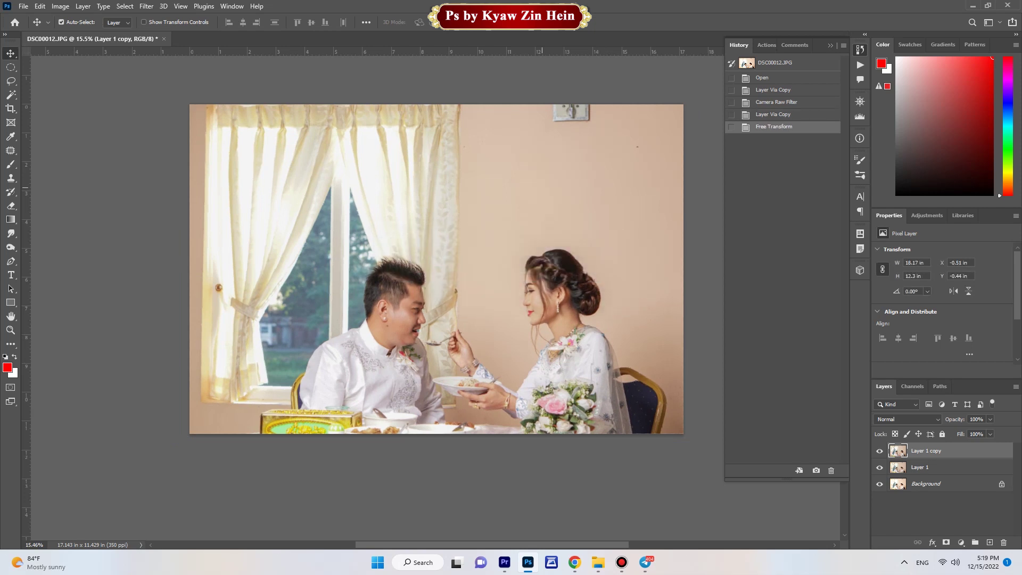
# Step: Remove the electrical box from the upper wall with a 600 px Clone Stamp, sampling the clean wall beside it
pyautogui.scroll(3, 553, 186)
pyautogui.moveTo(564, 170); pyautogui.dragTo(550, 217)
pyautogui.press('s')
pyautogui.press('s')
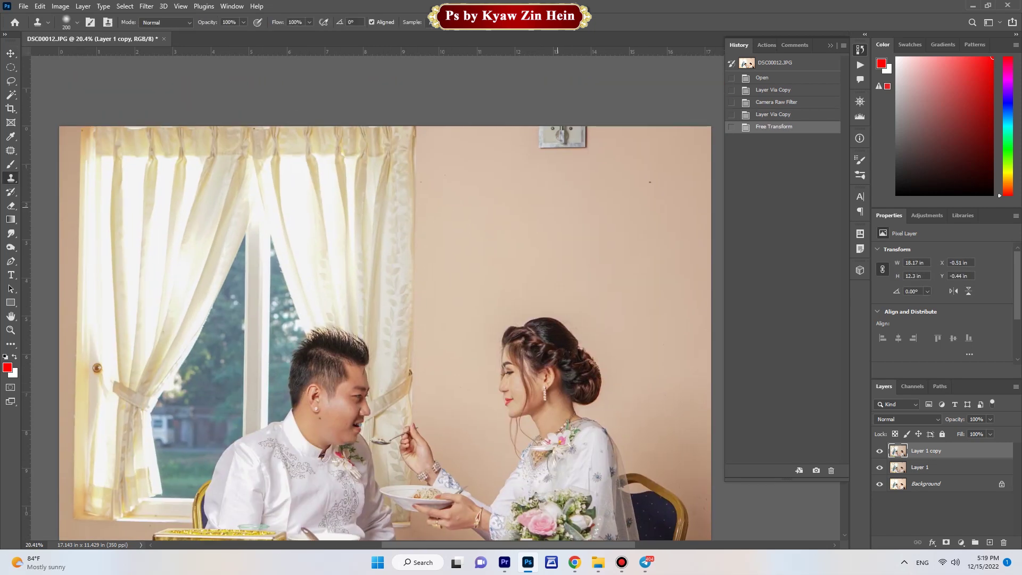
pyautogui.press(']')
pyautogui.press(']')
pyautogui.press(']')
pyautogui.press(']')
pyautogui.keyDown('alt'); pyautogui.click(527, 148); pyautogui.keyUp('alt')
pyautogui.moveTo(532, 140)
pyautogui.mouseDown()
pyautogui.moveTo(566, 176)
pyautogui.moveTo(577, 142)
pyautogui.mouseUp()
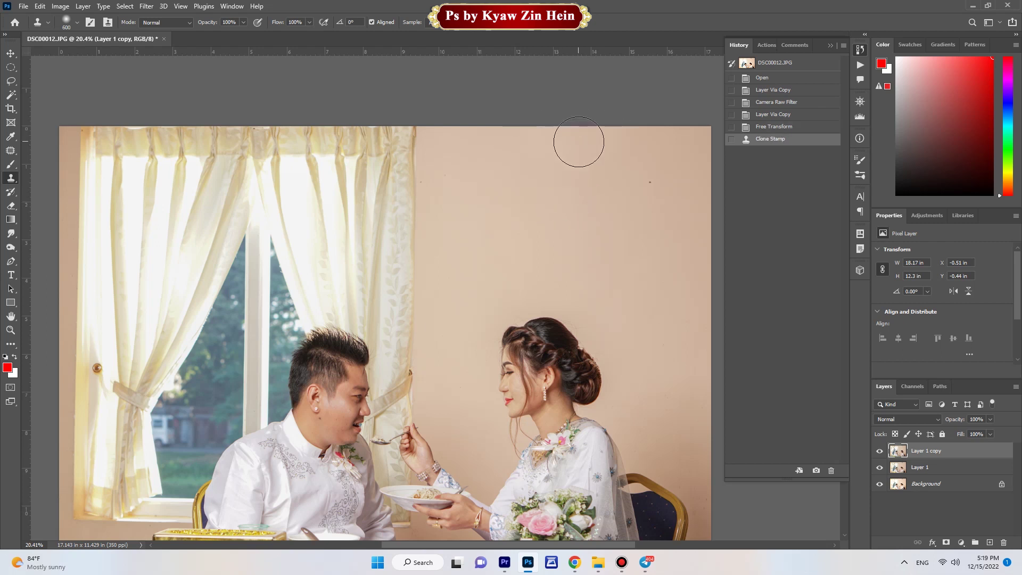
pyautogui.moveTo(517, 292)
pyautogui.mouseDown()
pyautogui.moveTo(550, 223)
pyautogui.moveTo(538, 243)
pyautogui.moveTo(575, 257)
pyautogui.moveTo(561, 276)
pyautogui.mouseUp()
pyautogui.scroll(-3, 550, 223)
pyautogui.press('v')
# Step: Compare the edited layers with the original Background by isolating it and restoring all layers
pyautogui.keyDown('alt'); pyautogui.click(879, 484); pyautogui.keyUp('alt')
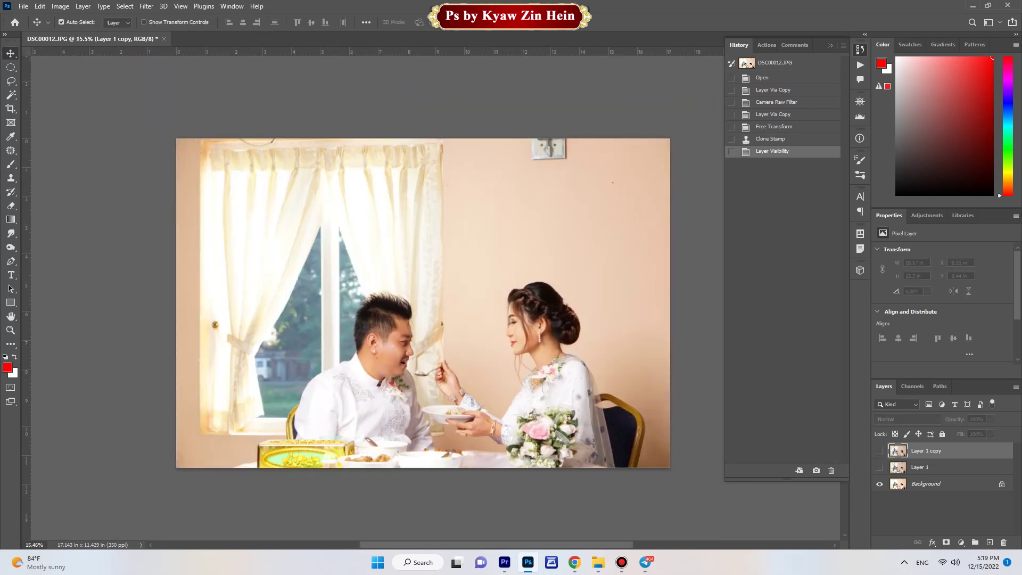
pyautogui.keyDown('alt'); pyautogui.click(879, 484); pyautogui.keyUp('alt')
pyautogui.keyDown('alt'); pyautogui.click(880, 484); pyautogui.keyUp('alt')
pyautogui.keyDown('alt'); pyautogui.click(879, 484); pyautogui.keyUp('alt')
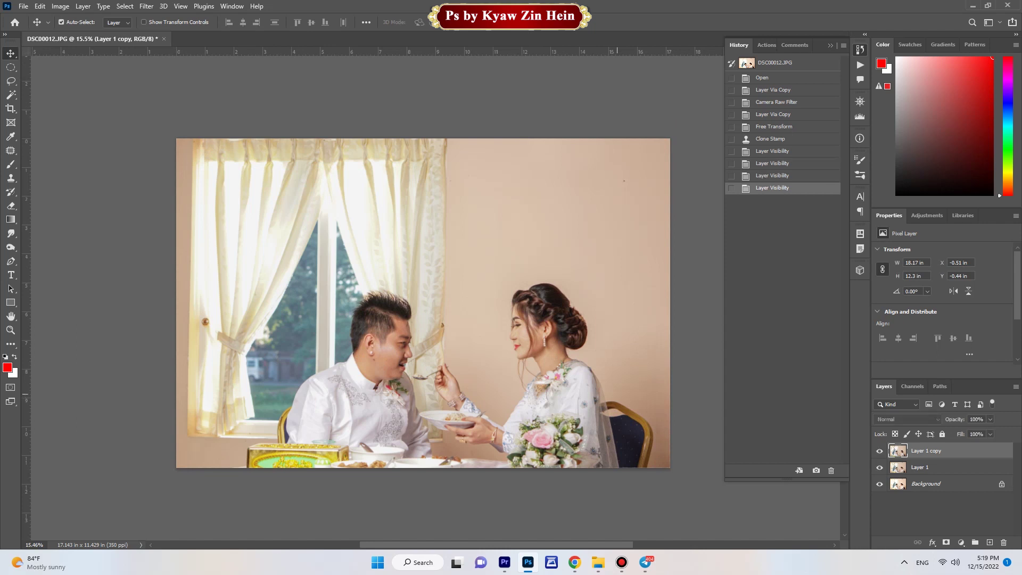
# Step: Duplicate the top layer and smooth the skin with the Portraiture 3 filter using the DEFAULT preset
pyautogui.moveTo(547, 376); pyautogui.dragTo(543, 380)
pyautogui.scroll(1, 542, 377)
pyautogui.hotkey('ctrl', 'j')
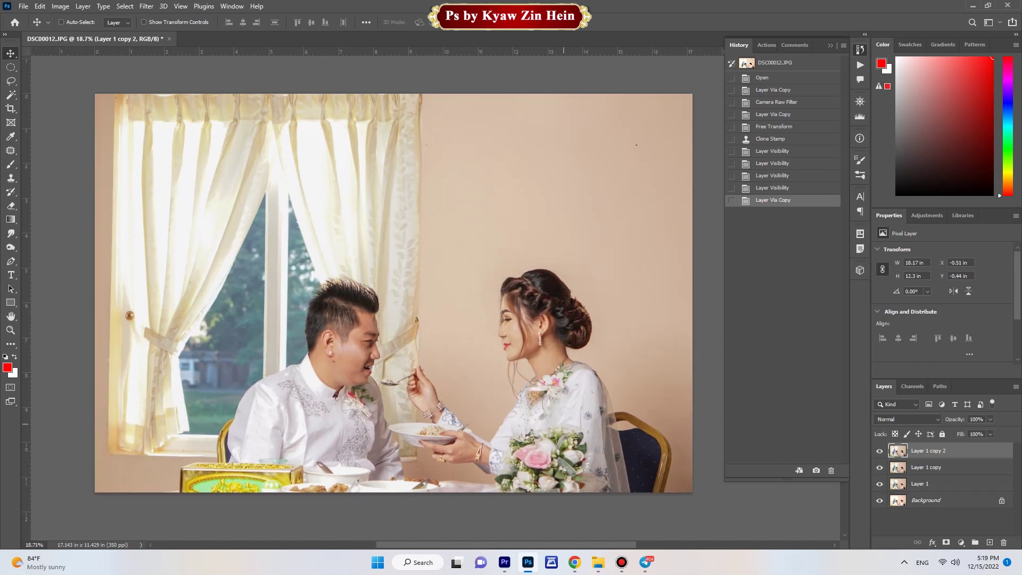
pyautogui.hotkey('alt', 't')
pyautogui.press('i')
pyautogui.press('p')
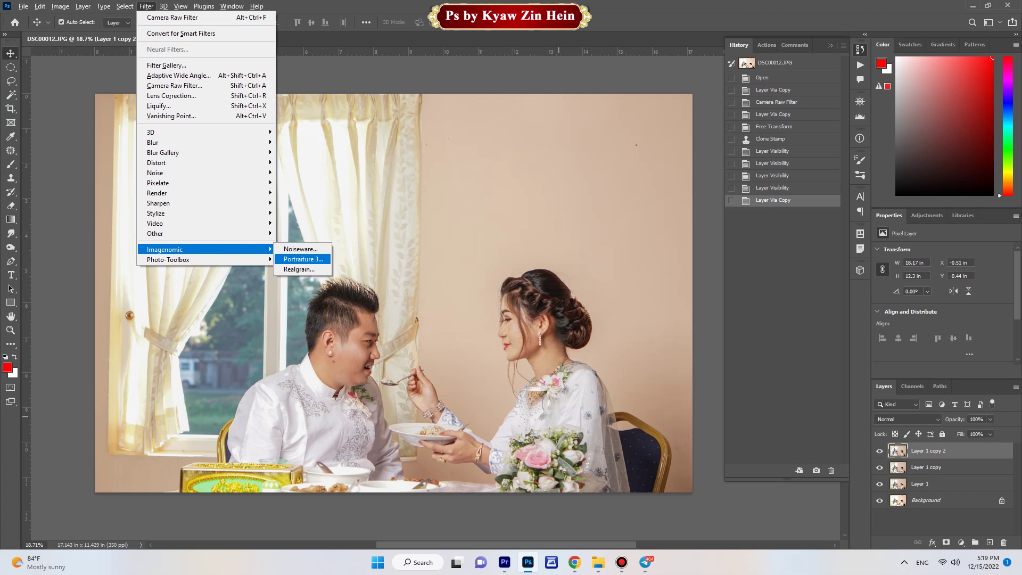
pyautogui.press('Return')
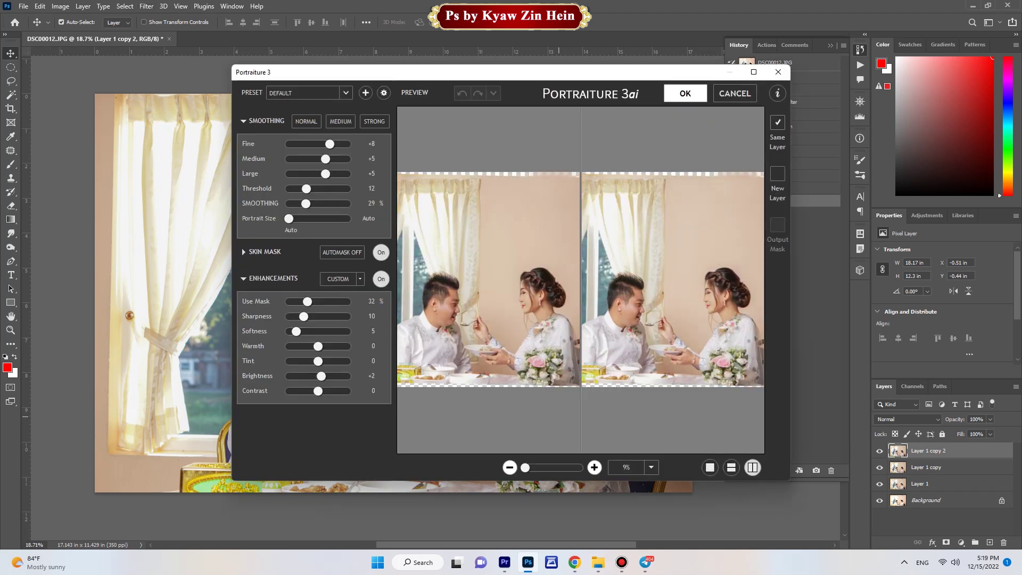
pyautogui.click(685, 93)
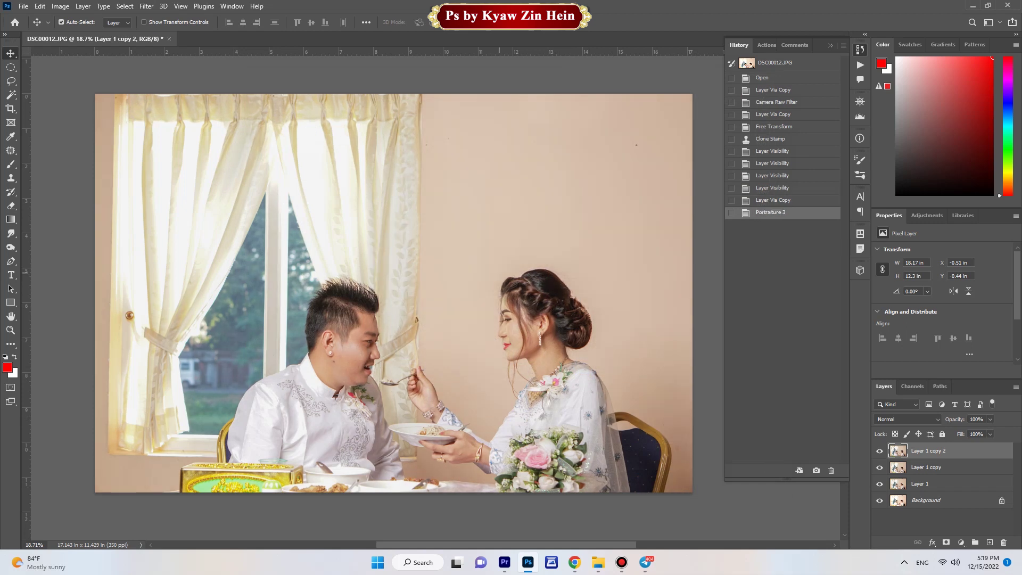
# Step: Compare the retouched photo with the original Background once more, and merge all visible layers
pyautogui.moveTo(544, 363); pyautogui.dragTo(541, 364)
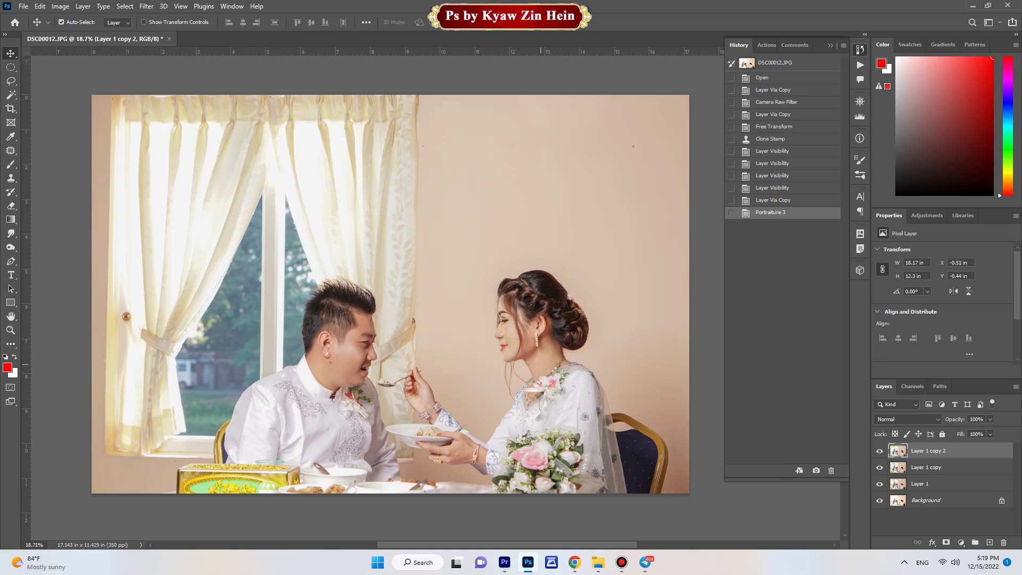
pyautogui.keyDown('alt'); pyautogui.click(879, 501); pyautogui.keyUp('alt')
pyautogui.keyDown('alt'); pyautogui.click(879, 500); pyautogui.keyUp('alt')
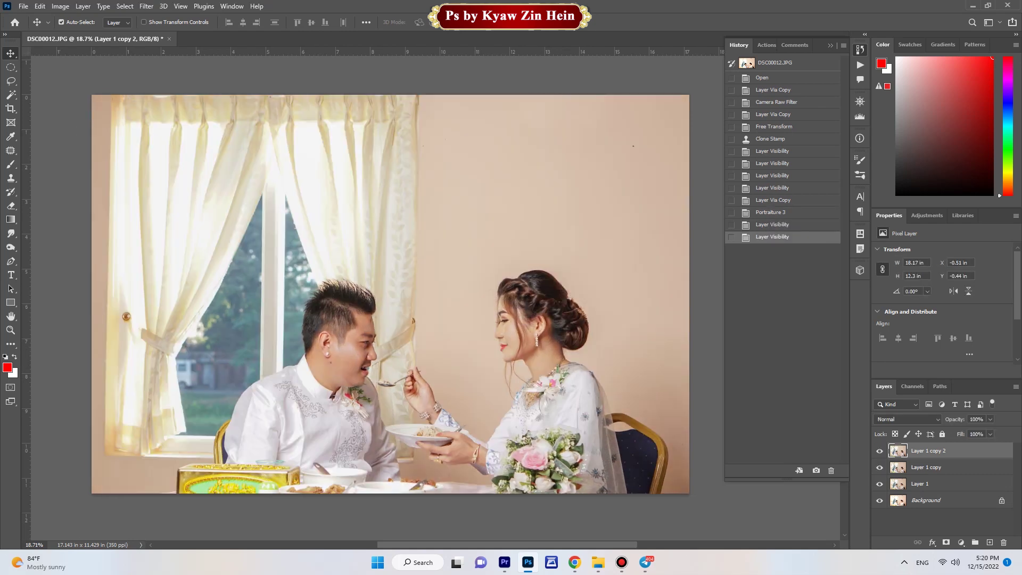
pyautogui.hotkey('ctrl', 'shift', 'e')
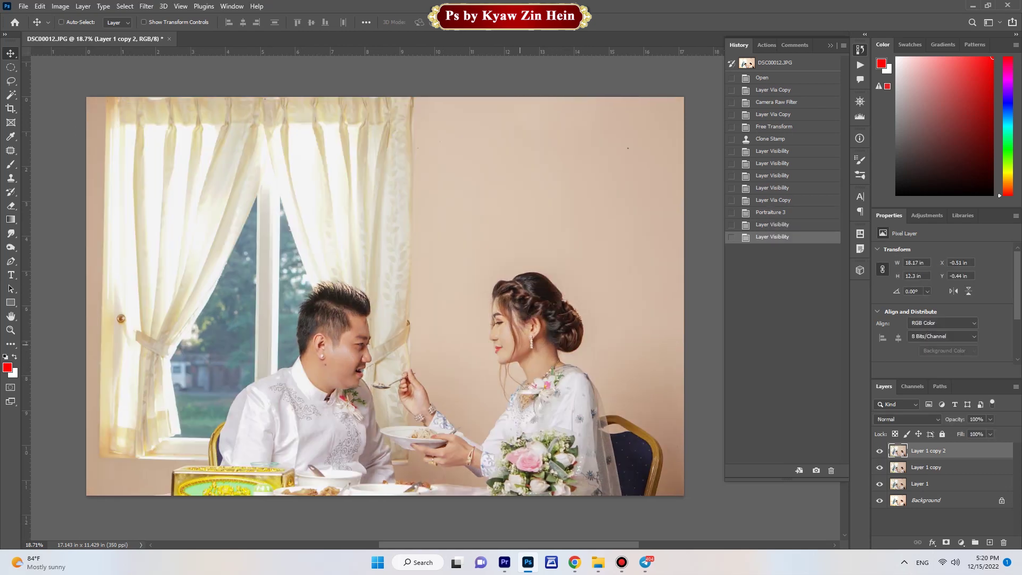
pyautogui.scroll(-1, 517, 347)
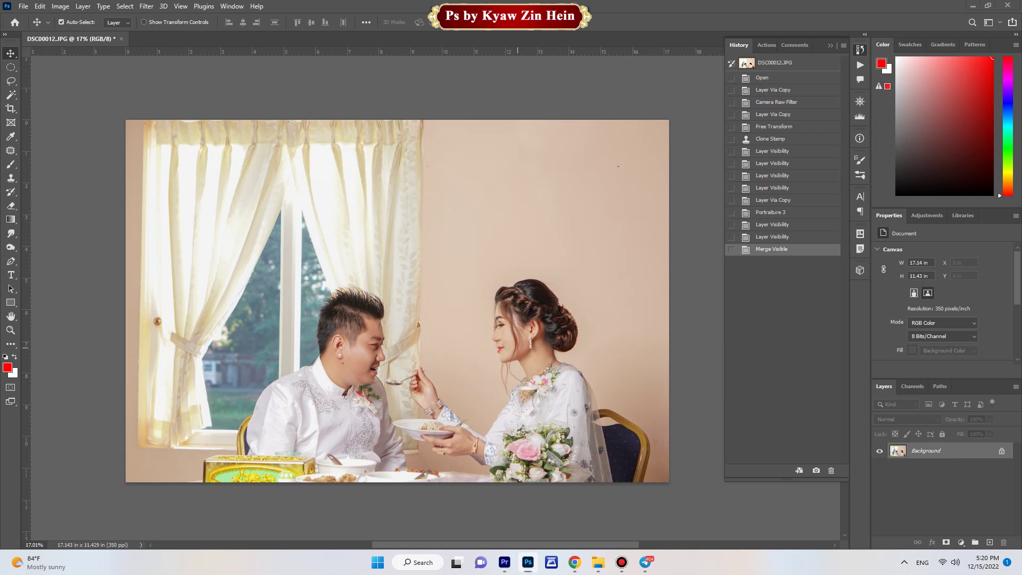
# Step: Switch to File Explorer and open the New Volume (E:) drive
pyautogui.press('super+e')
pyautogui.press('Down')
pyautogui.press('Down')
pyautogui.press('Right')
pyautogui.press('Return')
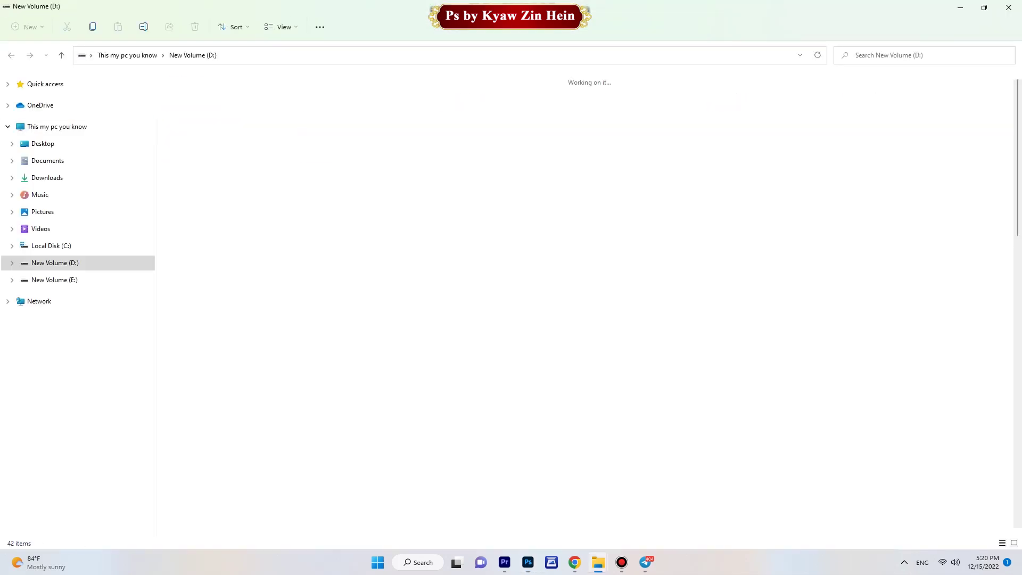
pyautogui.press('super+space')
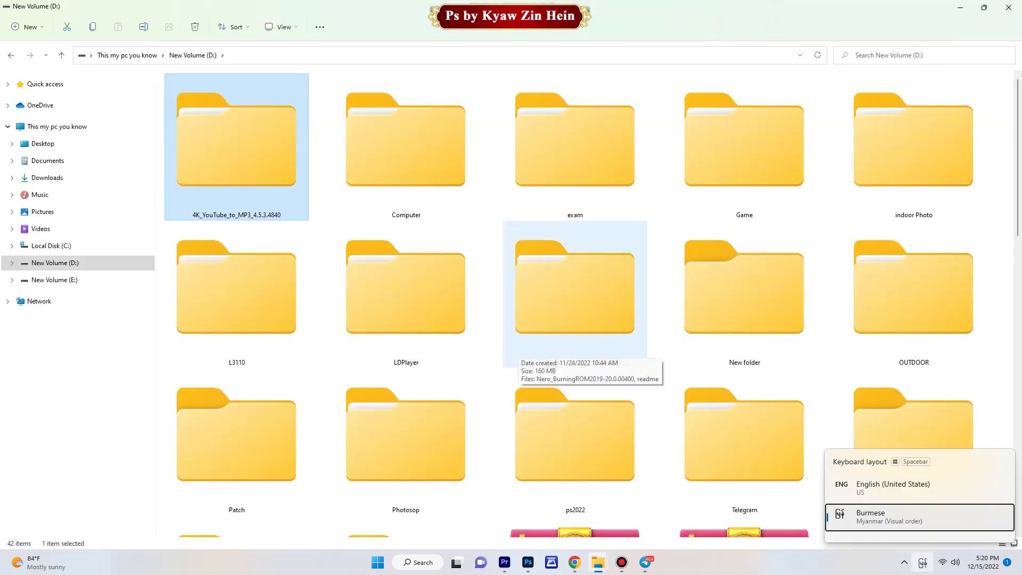
pyautogui.click(54, 279)
pyautogui.press('super+space')
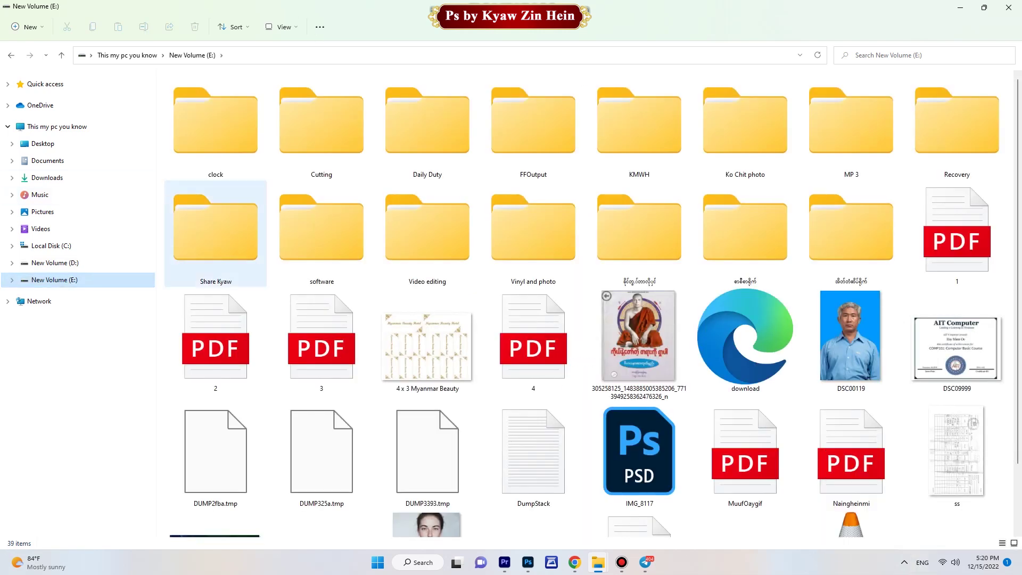
# Step: Open the Untitled-1 logo file from the Share folder's Ass > Logo subfolder in Photoshop
pyautogui.doubleClick(215, 215)
pyautogui.scroll(-5, 575, 298)
pyautogui.click(575, 298)
pyautogui.press('a')
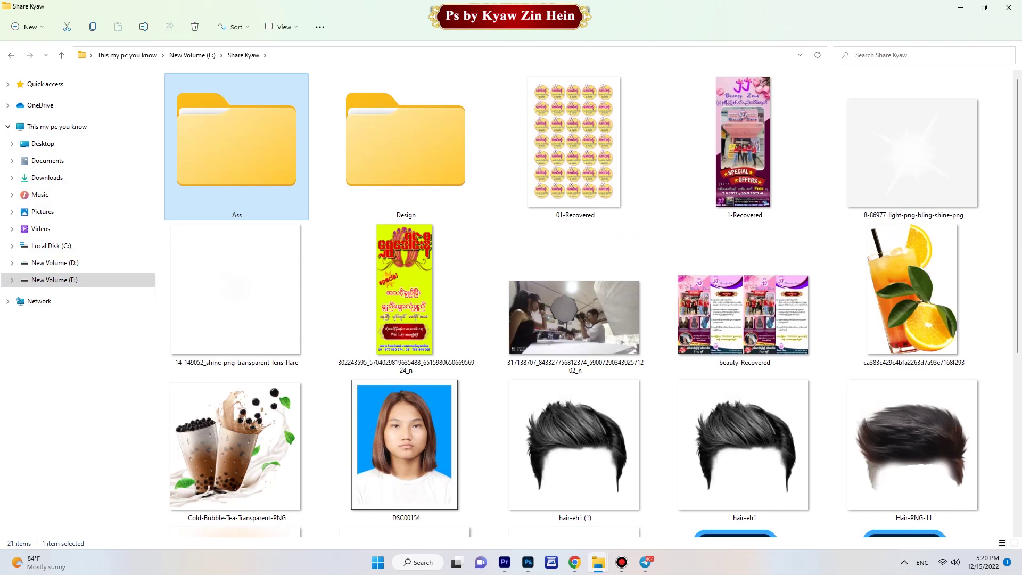
pyautogui.press('Return')
pyautogui.press('l')
pyautogui.press('Return')
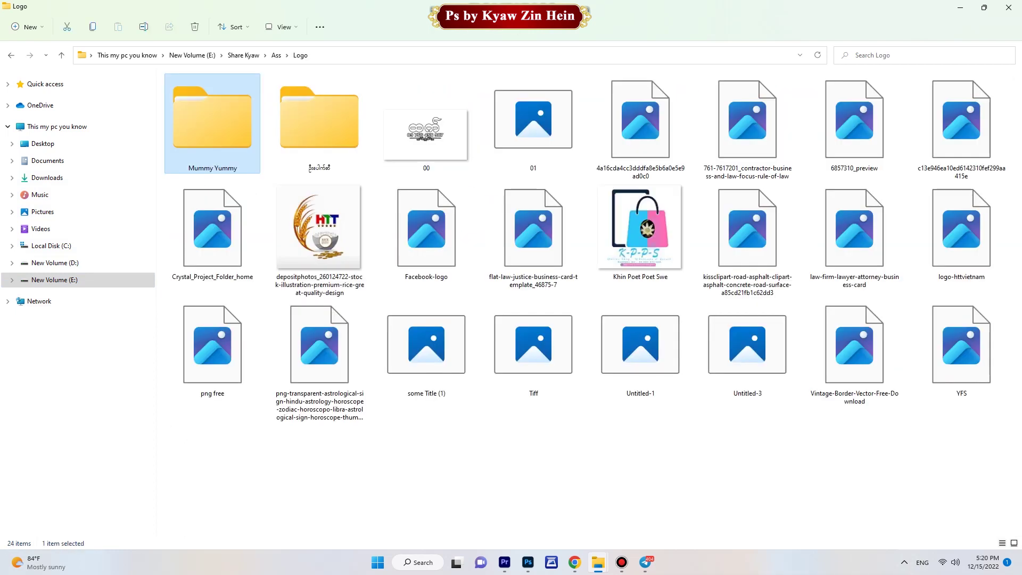
pyautogui.press('u')
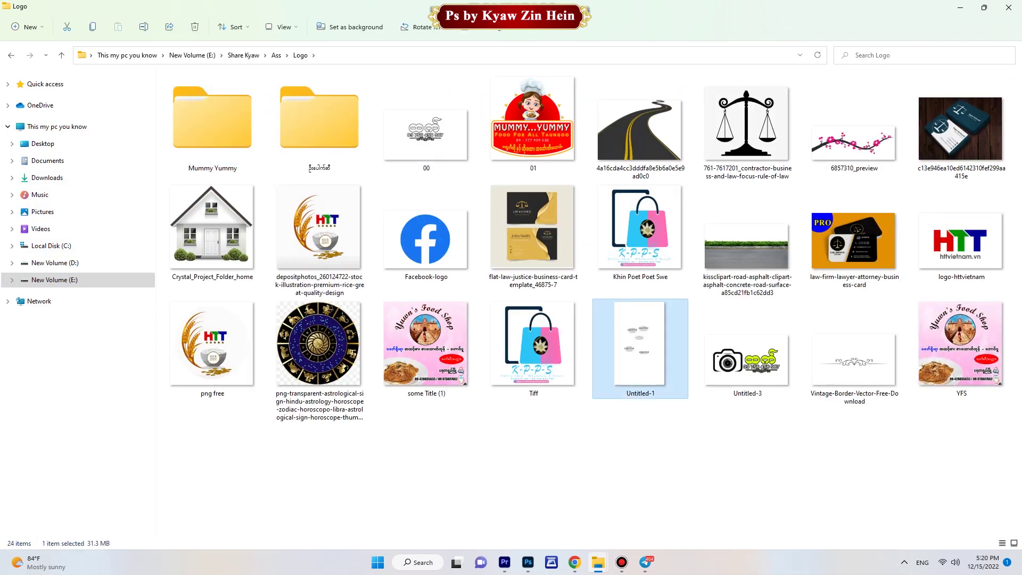
pyautogui.hotkey('alt', 'Tab')
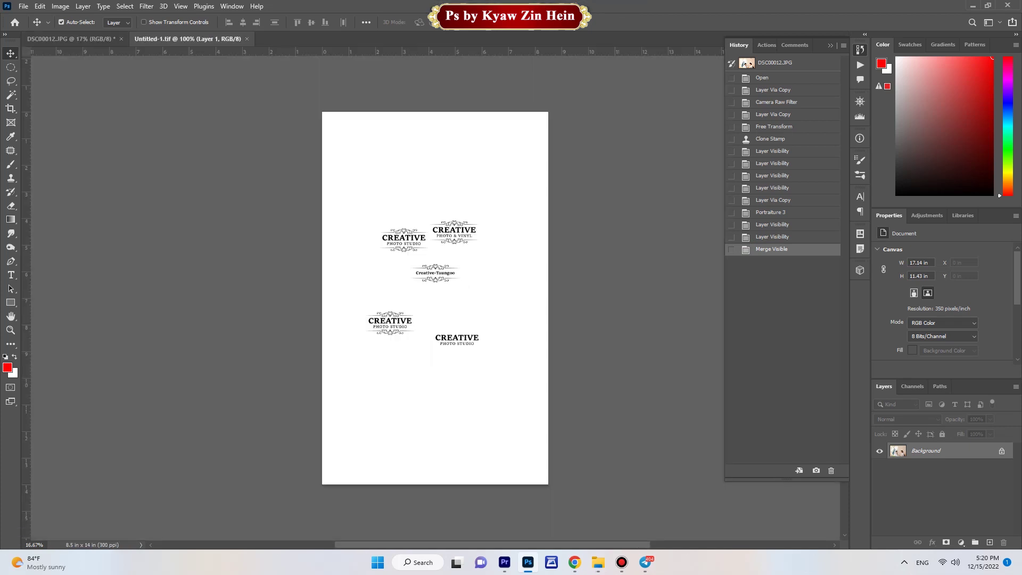
# Step: Copy the plain CREATIVE PHOTO STUDIO logo into the upper-right corner of the DSC00012 wedding photo and merge the visible layers
pyautogui.hotkey('ctrl', 'a')
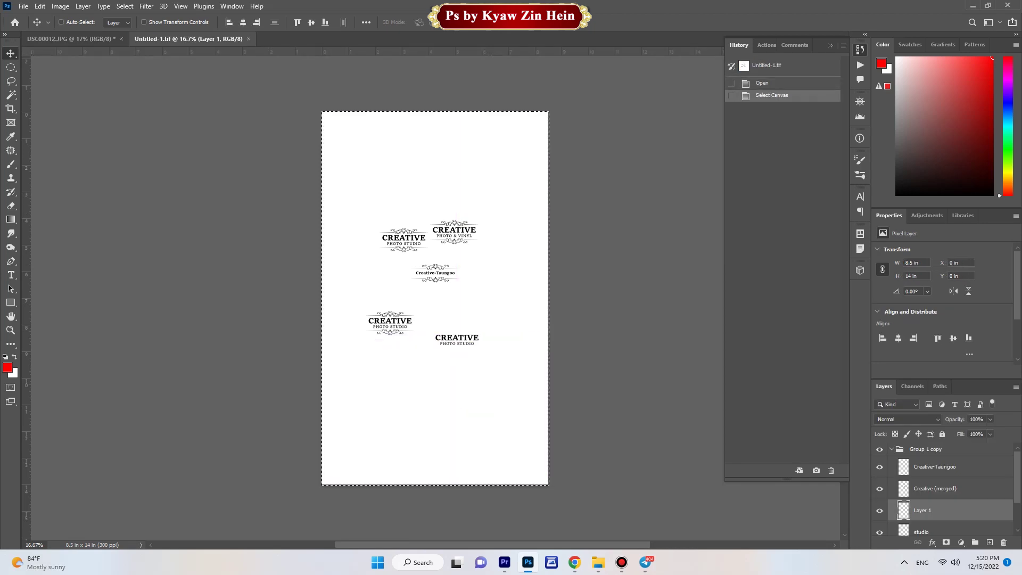
pyautogui.hotkey('ctrl', 'Tab')
pyautogui.hotkey('ctrl', 'v')
pyautogui.moveTo(407, 300); pyautogui.dragTo(641, 141)
pyautogui.press('Return')
pyautogui.hotkey('ctrl', '0')
pyautogui.scroll(1, 612, 151)
pyautogui.hotkey('ctrl', 'shift', 'e')
pyautogui.scroll(-2, 556, 325)
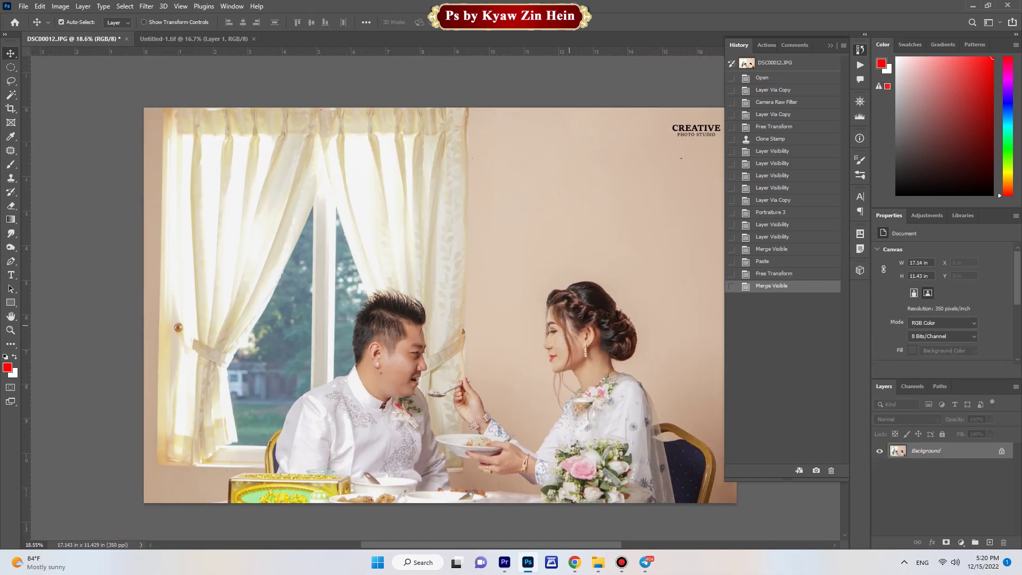
pyautogui.scroll(-1, 412, 388)
# Step: Save the finished photo as a JPEG under the existing name DSC00012 and close it
pyautogui.hotkey('ctrl', 'shift', 's')
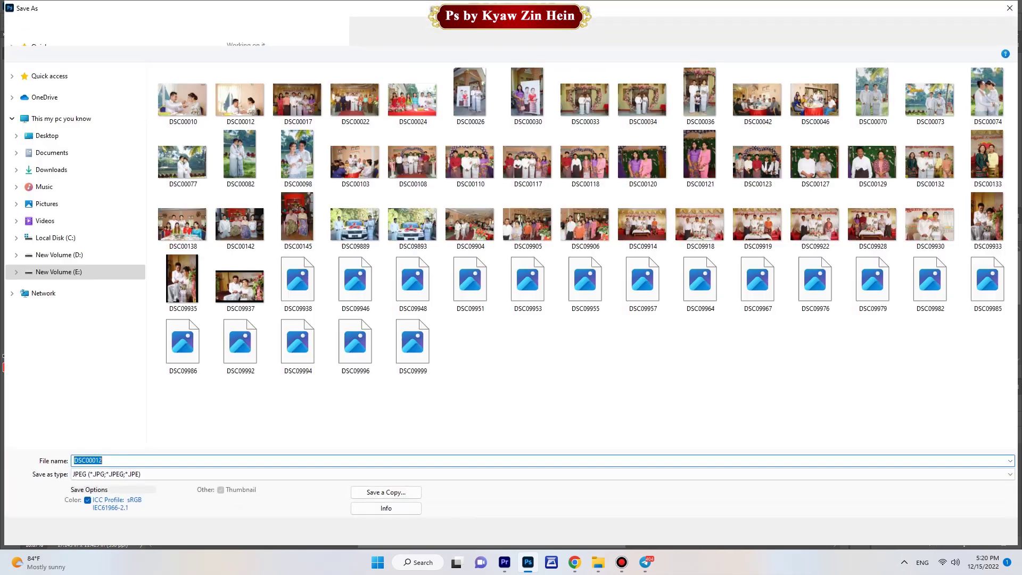
pyautogui.press('Return')
pyautogui.press('Return')
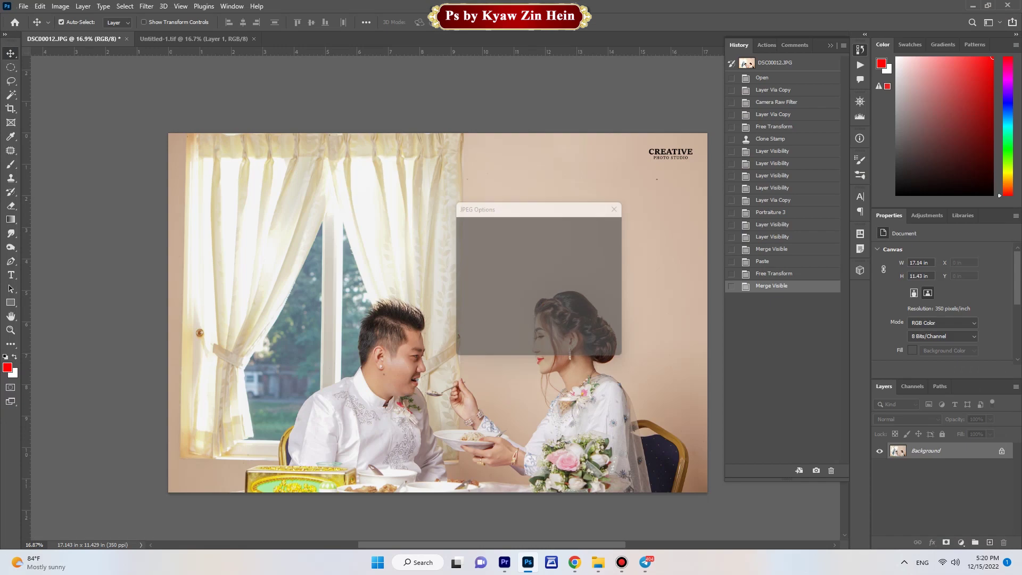
pyautogui.press('Return')
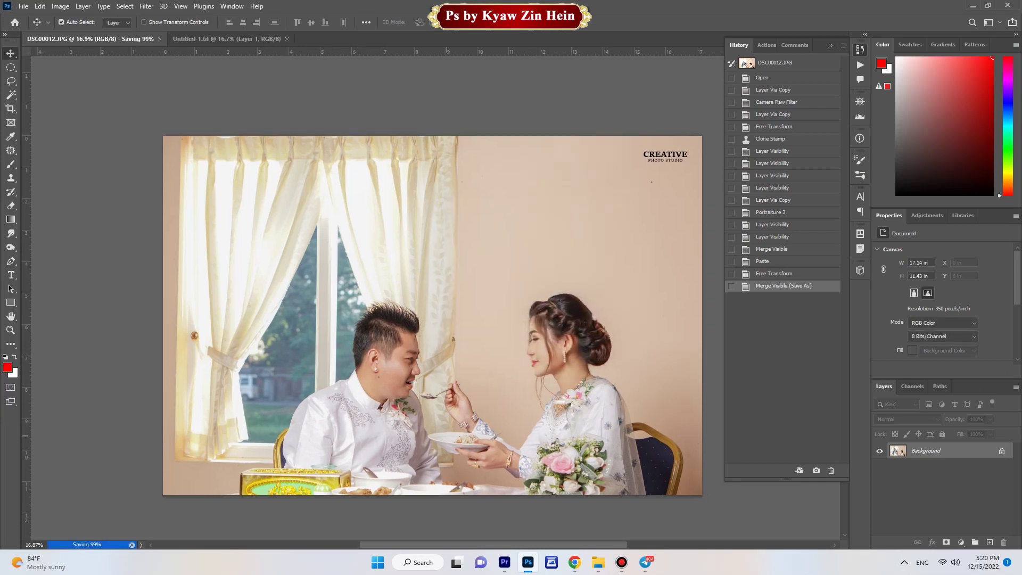
pyautogui.hotkey('ctrl', 'w')
# Step: Switch to the New folder window in File Explorer and open the group photo DSC00017 in Photoshop
pyautogui.press('super+Tab')
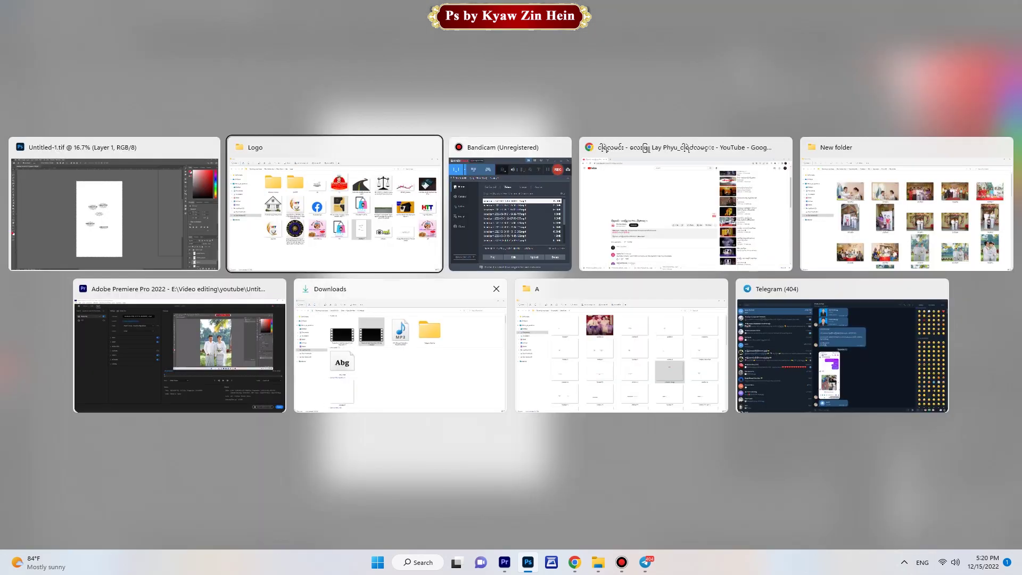
pyautogui.click(899, 213)
pyautogui.moveTo(583, 137); pyautogui.dragTo(520, 16)
pyautogui.hotkey('alt', 'Tab')
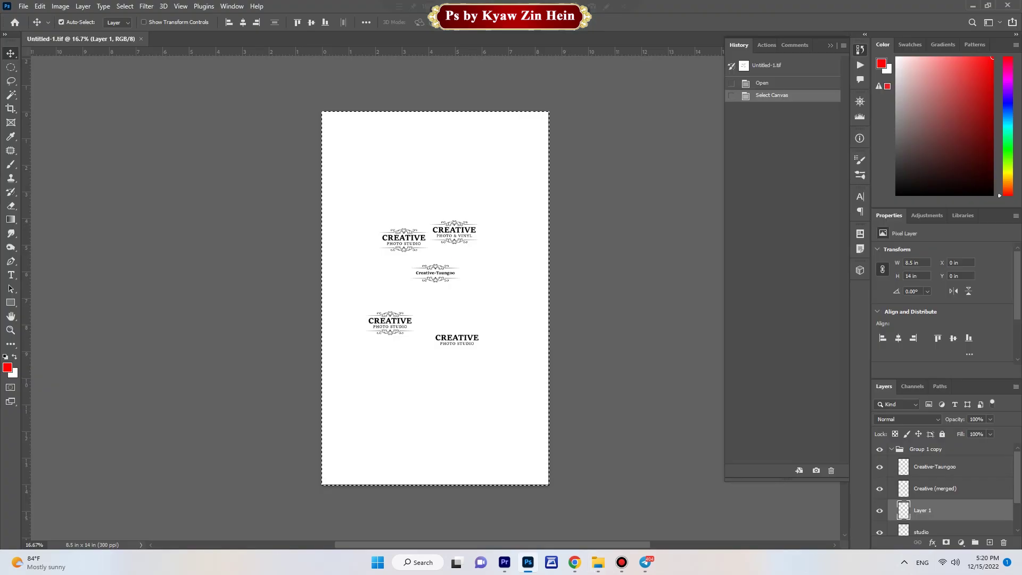
pyautogui.scroll(-2, 468, 258)
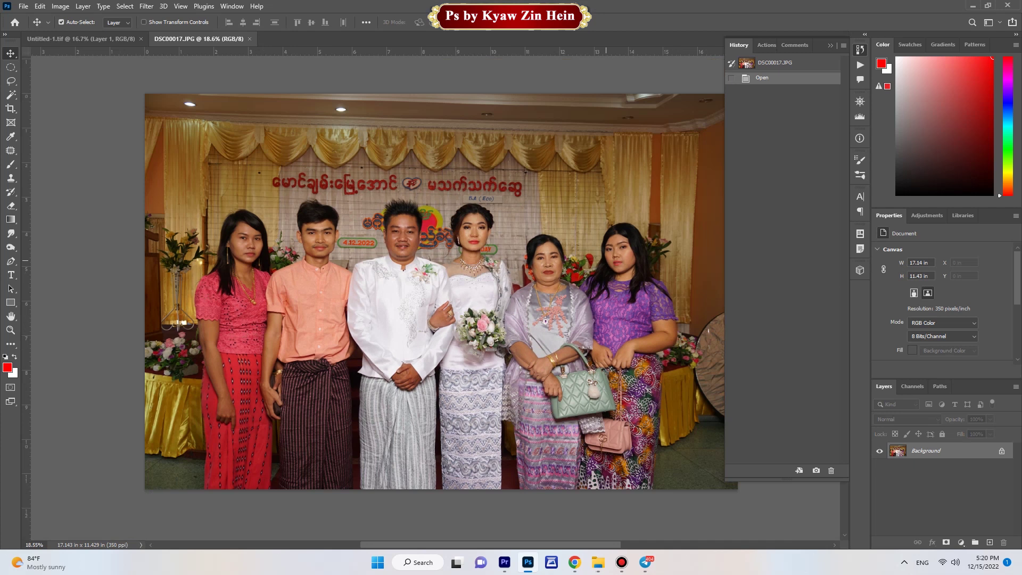
# Step: Duplicate the group photo's layer, then enlarge the copy to about 112% and rotate it about -1.39° to straighten the picture
pyautogui.hotkey('ctrl', 'j')
pyautogui.hotkey('ctrl', 't')
pyautogui.scroll(-2, 617, 262)
pyautogui.moveTo(625, 262); pyautogui.dragTo(596, 280)
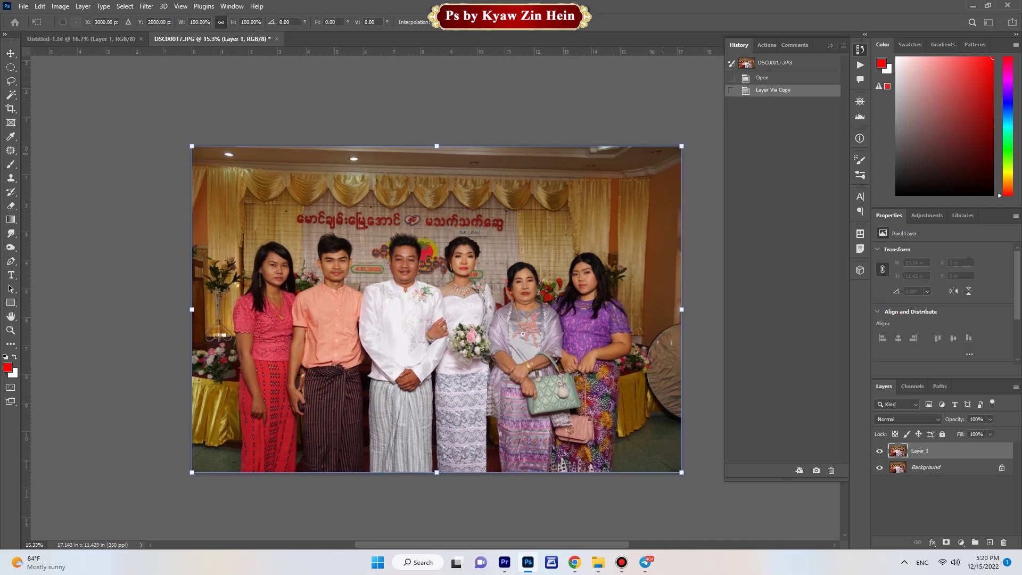
pyautogui.moveTo(681, 146); pyautogui.dragTo(704, 131)
pyautogui.moveTo(721, 250); pyautogui.dragTo(734, 224)
pyautogui.moveTo(701, 125); pyautogui.dragTo(712, 117)
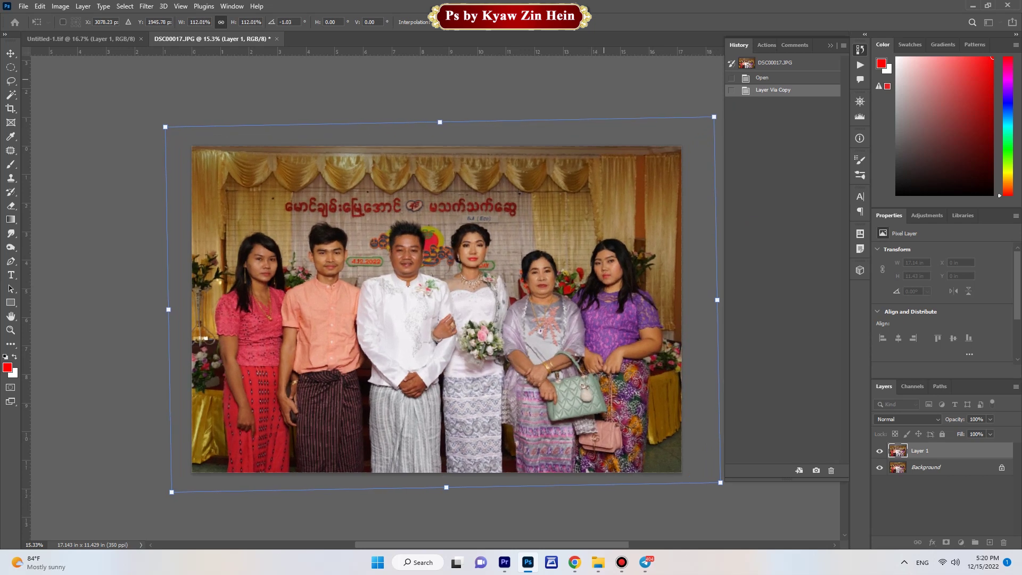
pyautogui.moveTo(615, 439); pyautogui.dragTo(591, 433)
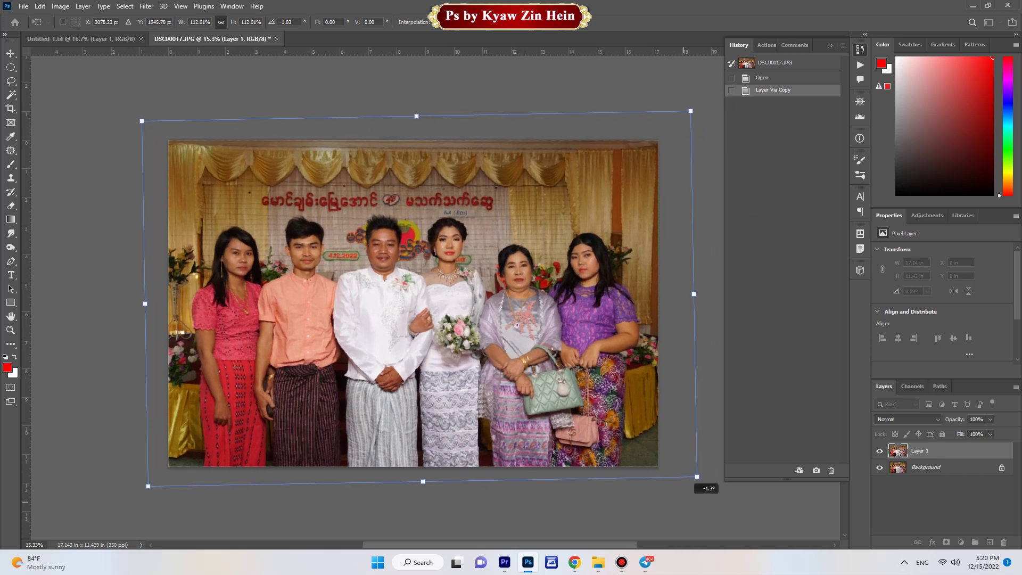
pyautogui.press('Return')
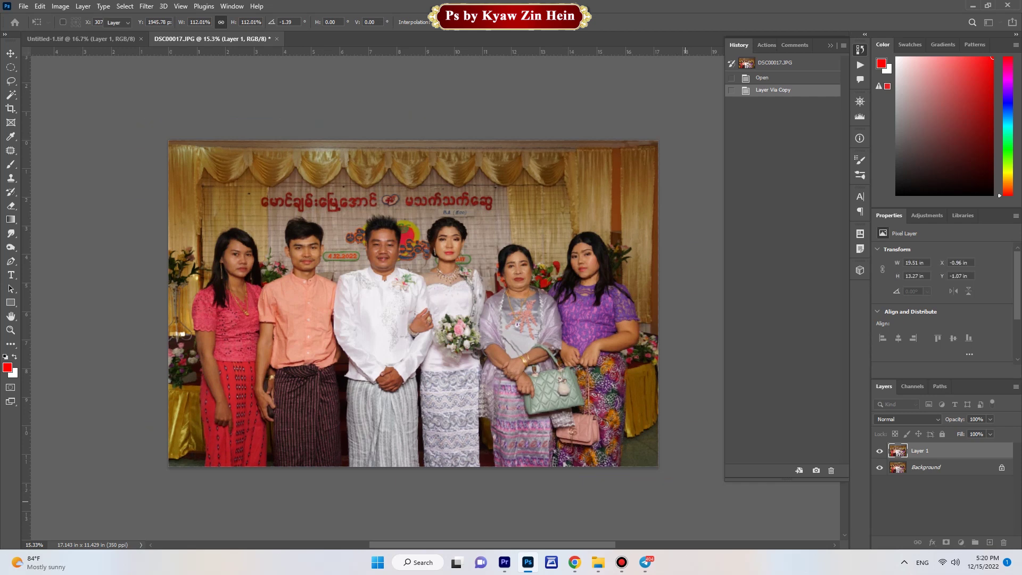
# Step: Brighten the straightened layer with a Curves point at input 120 and output 138, and merge the visible layers
pyautogui.hotkey('ctrl', '0')
pyautogui.scroll(-1, 591, 354)
pyautogui.hotkey('ctrl', 'm')
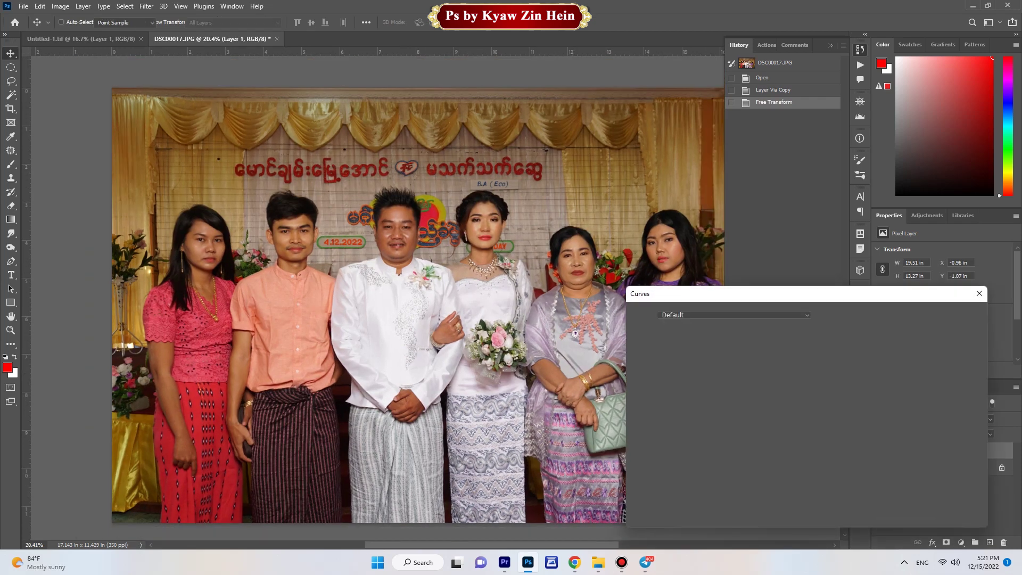
pyautogui.click(747, 409)
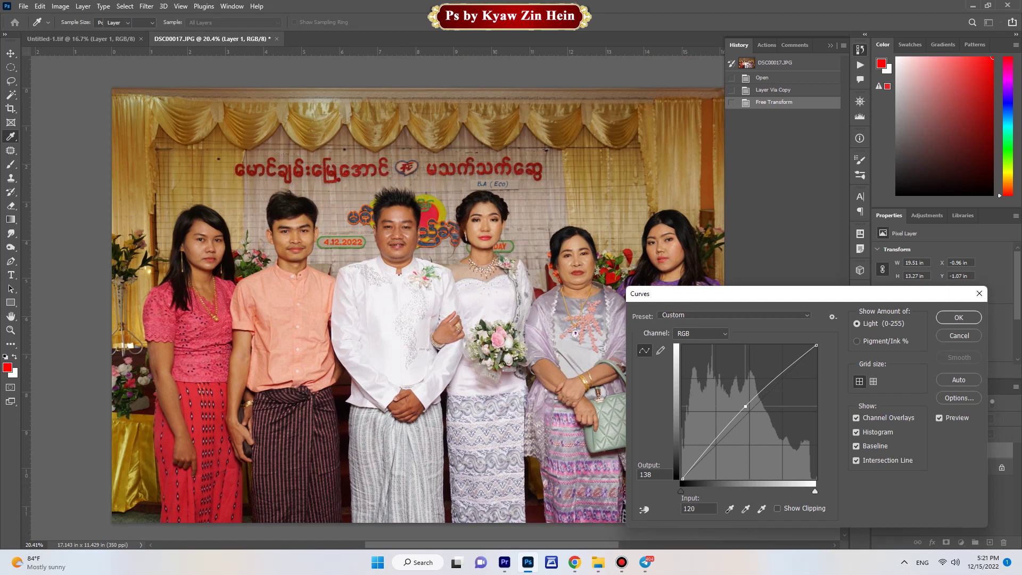
pyautogui.press('Return')
pyautogui.hotkey('ctrl', '0')
pyautogui.hotkey('ctrl', 'shift', 'e')
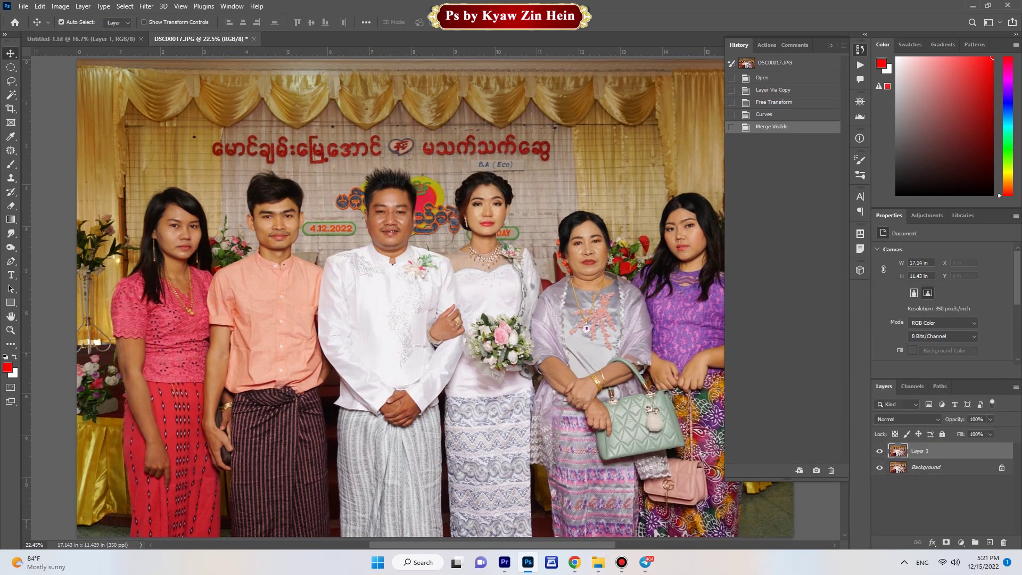
# Step: Duplicate the merged photo layer and, in the Camera Raw Filter, set Exposure to +0.75 and Highlights to -80
pyautogui.hotkey('ctrl', 'j')
pyautogui.hotkey('ctrl', '0')
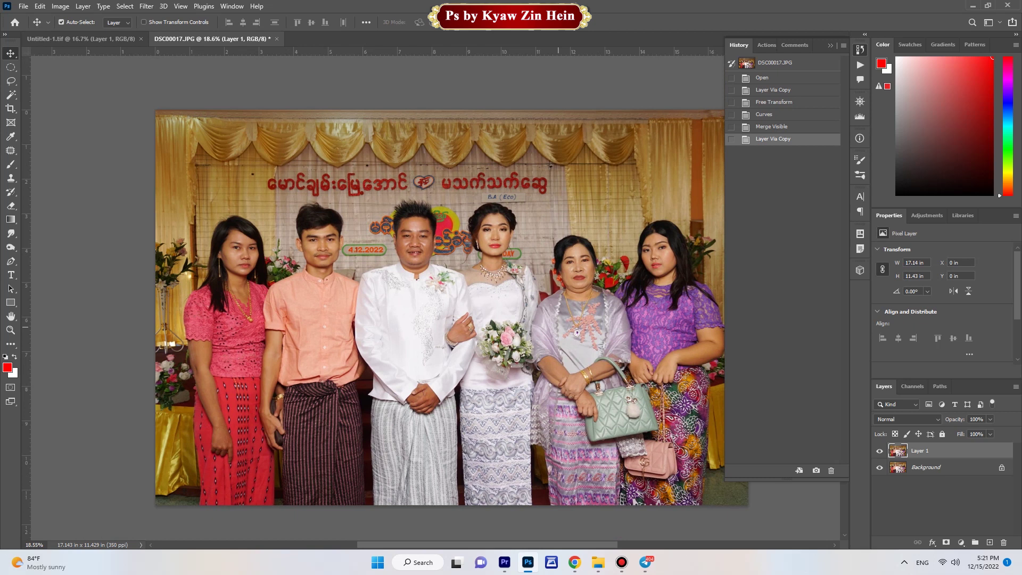
pyautogui.hotkey('ctrl', 'shift', 'a')
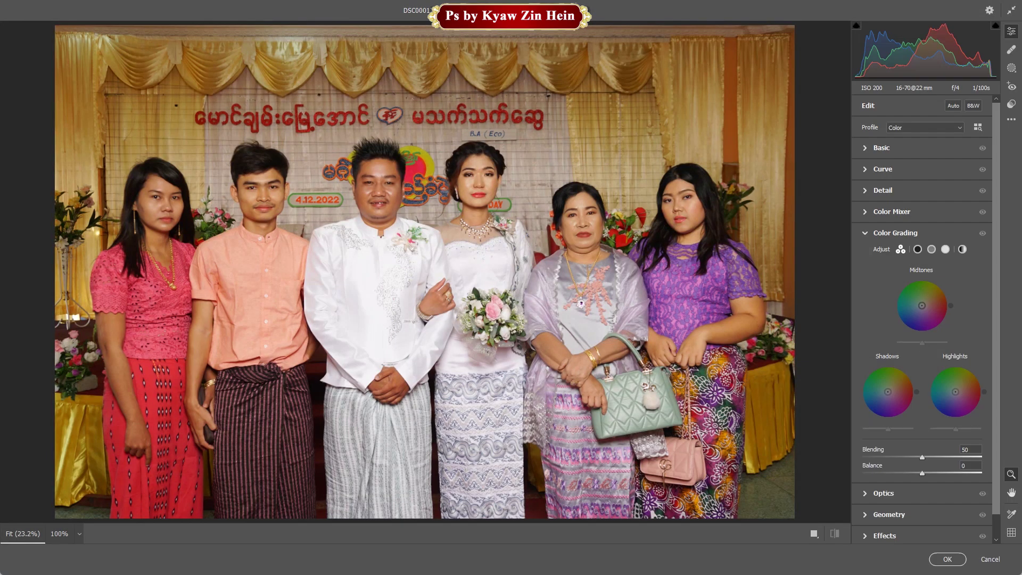
pyautogui.moveTo(921, 232); pyautogui.dragTo(874, 264)
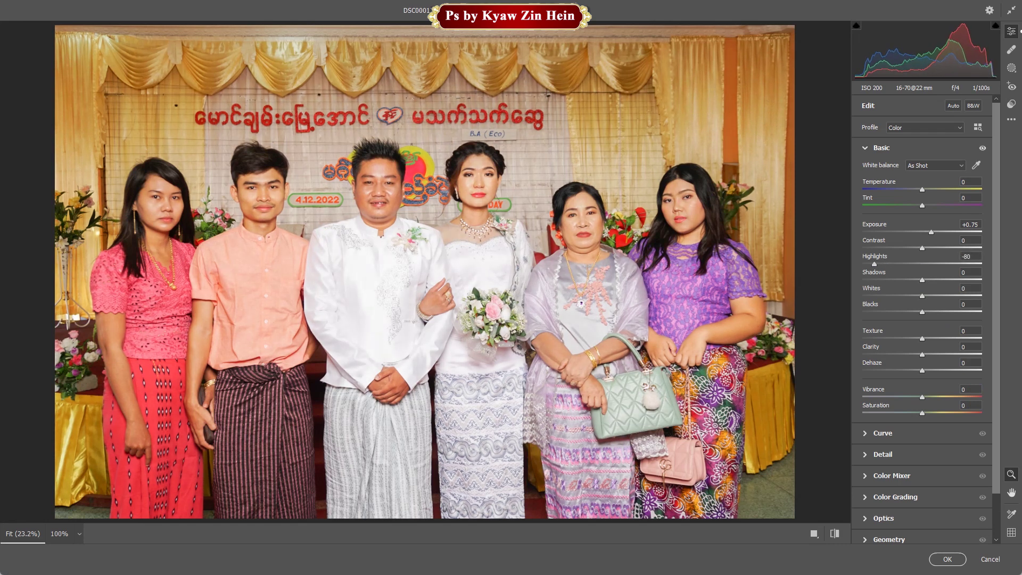
# Step: Set Contrast to +12, Shadows to +31, Whites to -74, Blacks to -15 and Vibrance to -15
pyautogui.moveTo(921, 296)
pyautogui.mouseDown()
pyautogui.moveTo(876, 296)
pyautogui.moveTo(939, 279)
pyautogui.moveTo(912, 312)
pyautogui.mouseUp()
pyautogui.moveTo(922, 248); pyautogui.dragTo(929, 248)
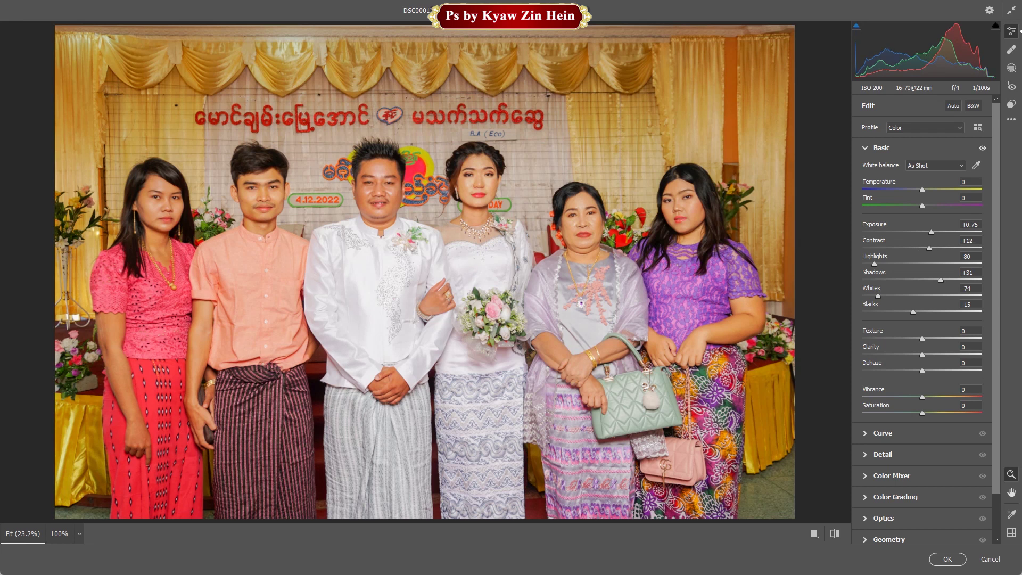
pyautogui.moveTo(922, 397); pyautogui.dragTo(911, 397)
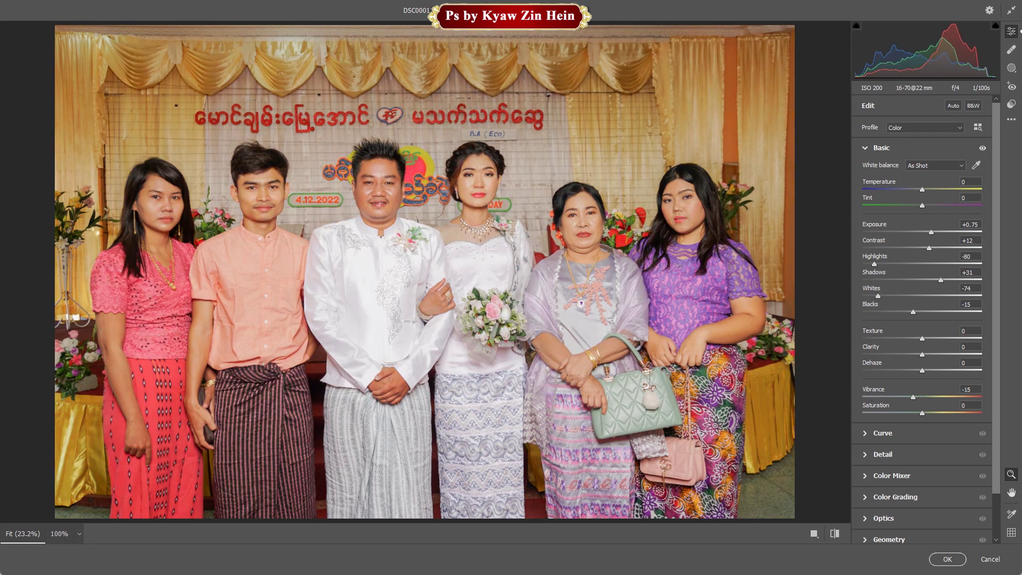
# Step: Compare the group photo before and after the basic tone and vibrance adjustments
pyautogui.press('p')
pyautogui.press('p')
pyautogui.press('p')
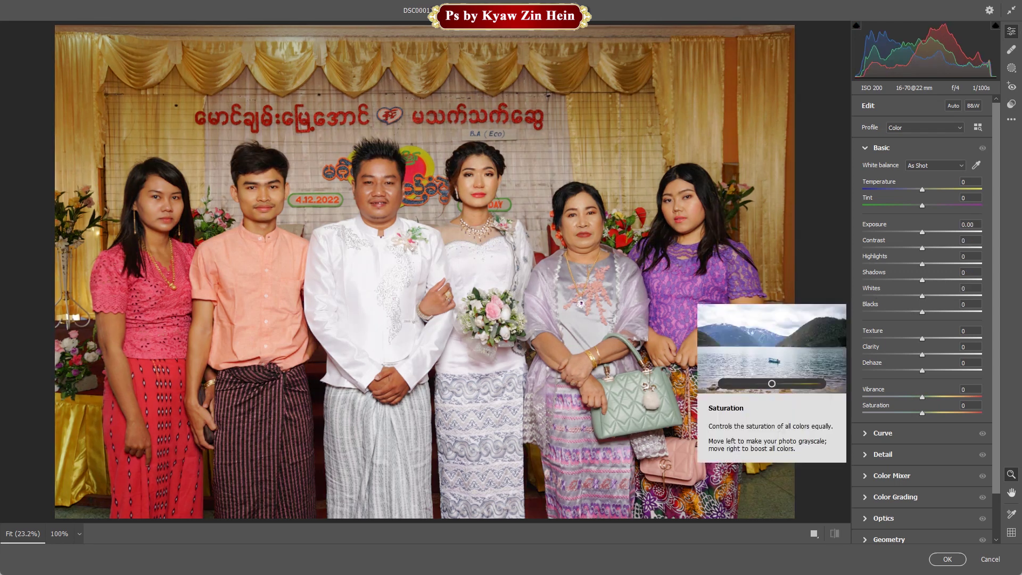
pyautogui.press('\\')
pyautogui.press('\\')
pyautogui.press('\\')
pyautogui.press('\\')
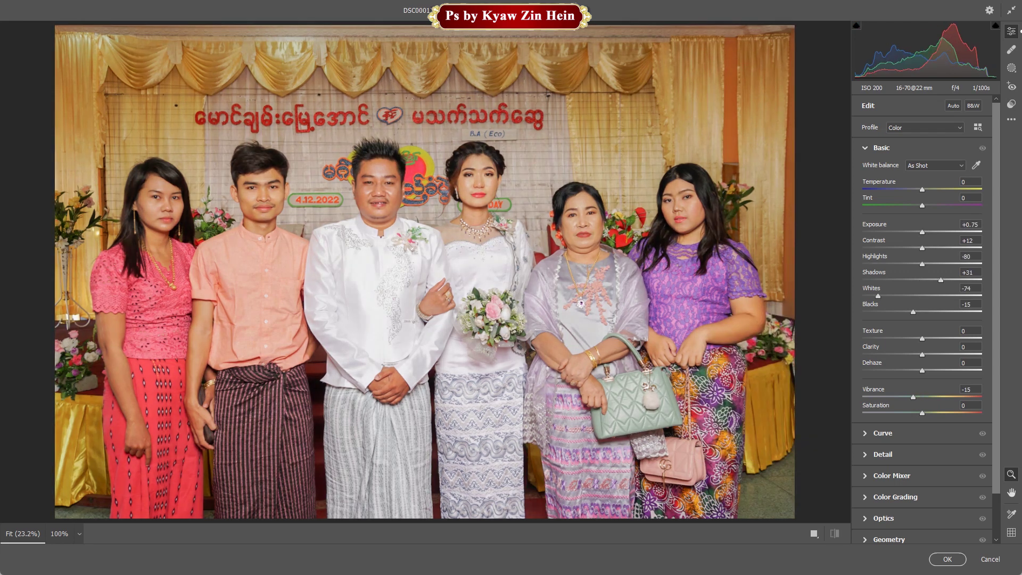
pyautogui.press('\\')
# Step: In the HSL Color Mixer, set the saturation of Reds to +23 and of Oranges to -10
pyautogui.scroll(-1, 910, 450)
pyautogui.click(891, 450)
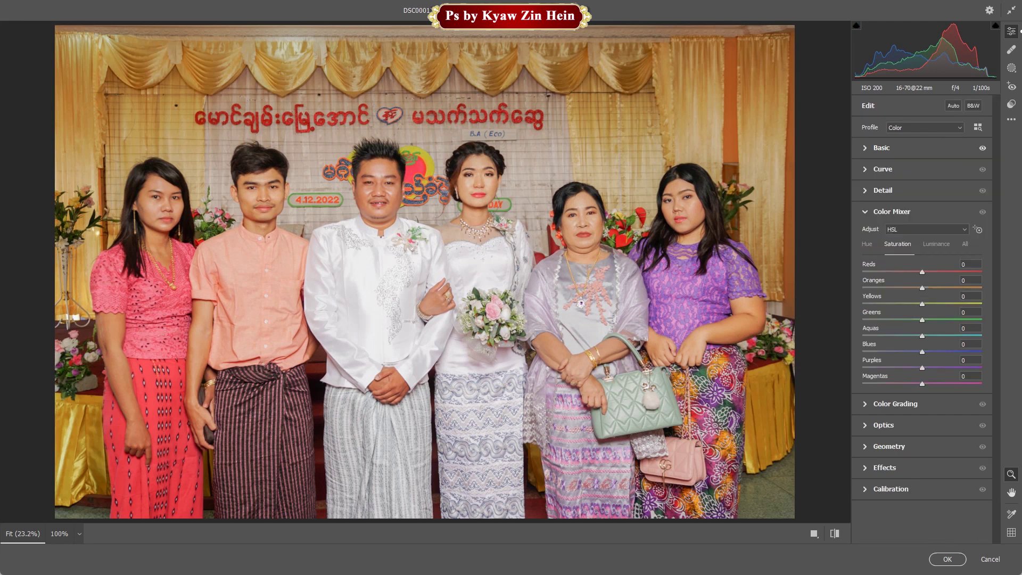
pyautogui.moveTo(922, 288); pyautogui.dragTo(914, 288)
pyautogui.hotkey('ctrl', 'alt', 'shift', 'l')
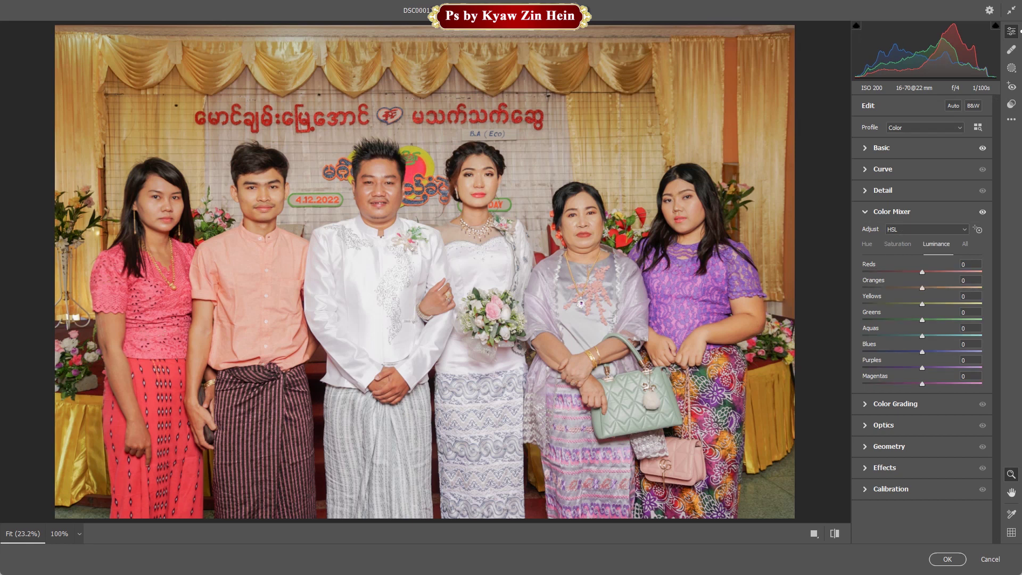
pyautogui.moveTo(921, 288); pyautogui.dragTo(937, 272)
pyautogui.click(897, 244)
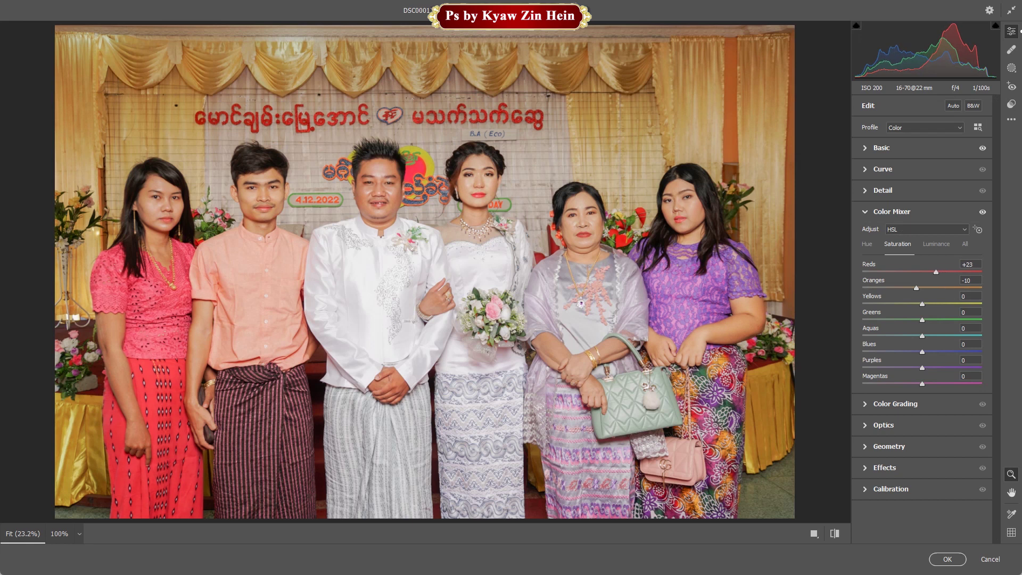
# Step: Raise the saturation of the Blues and Yellows in the Color Mixer
pyautogui.click(881, 148)
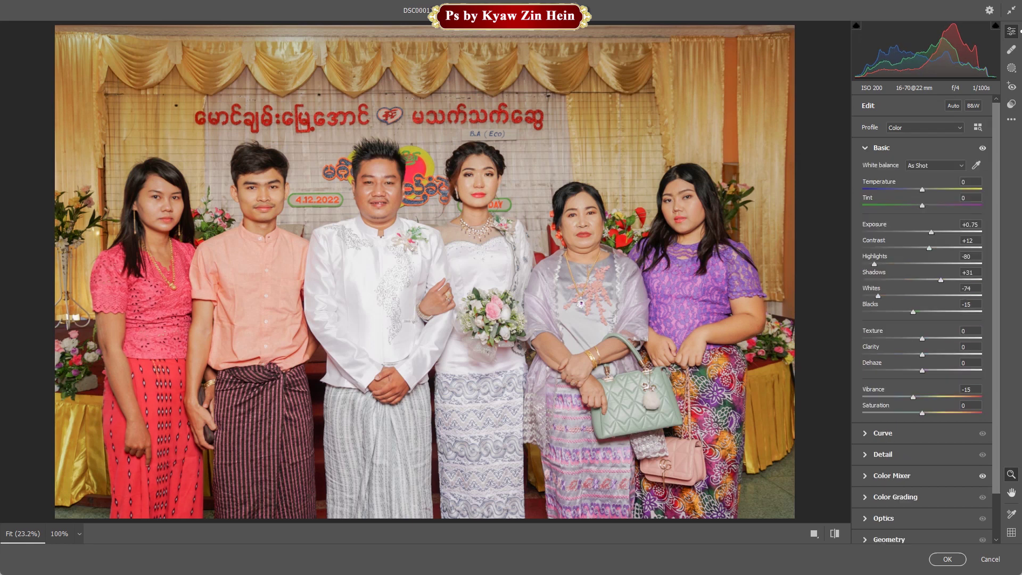
pyautogui.hotkey('ctrl', 'alt', '4')
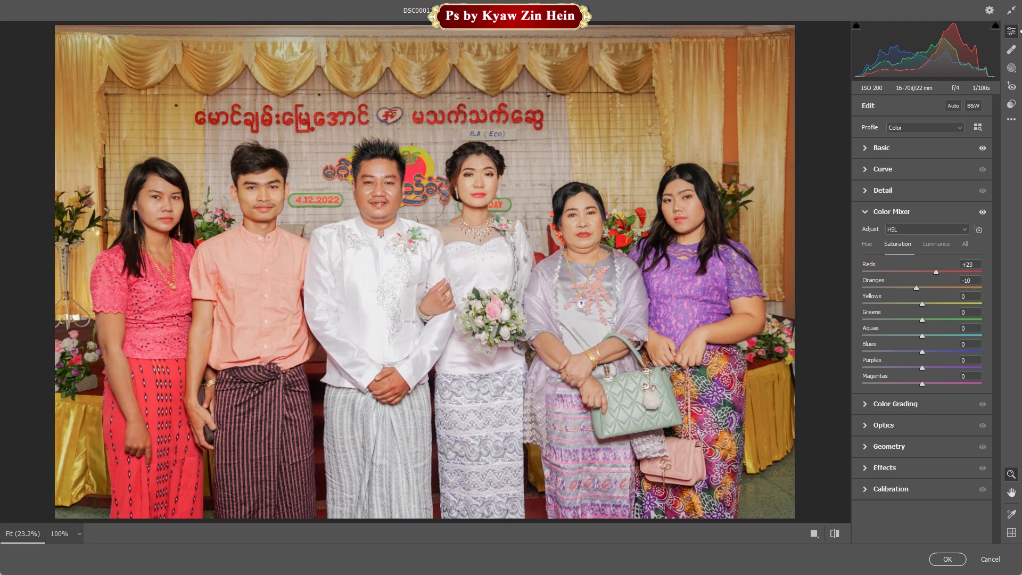
pyautogui.moveTo(922, 352); pyautogui.dragTo(933, 351)
pyautogui.moveTo(922, 303); pyautogui.dragTo(939, 303)
# Step: In Color Grading, set the midtones luminance to 12 and the highlights luminance to -22, and slightly darken the shadows
pyautogui.click(895, 404)
pyautogui.moveTo(922, 342); pyautogui.dragTo(925, 342)
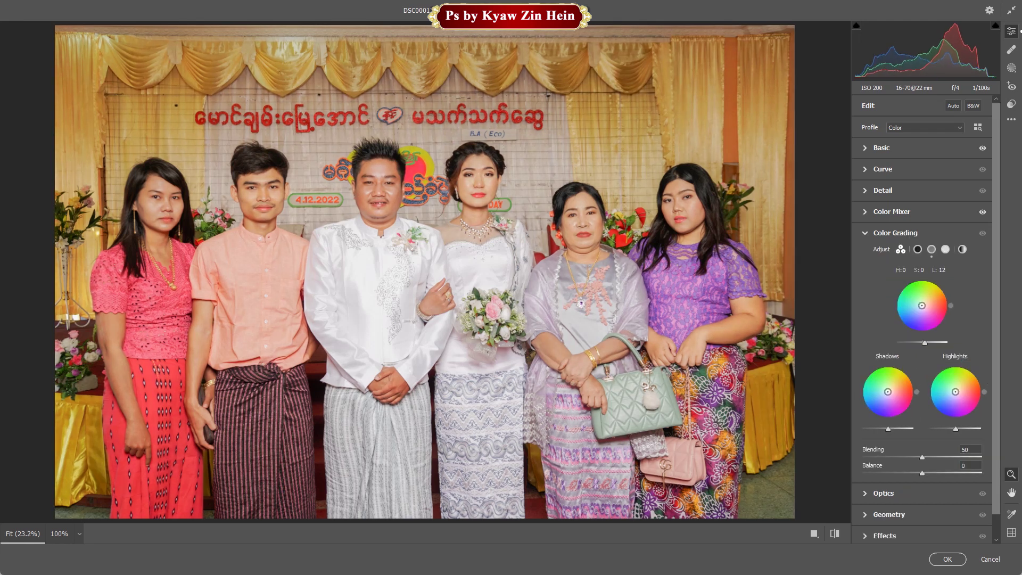
pyautogui.moveTo(955, 429); pyautogui.dragTo(950, 429)
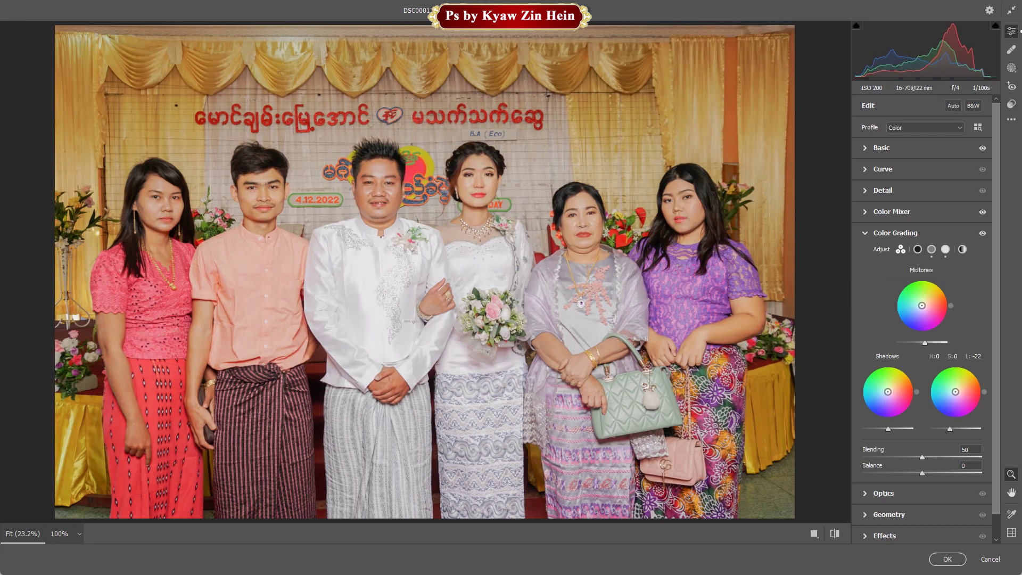
pyautogui.moveTo(888, 429); pyautogui.dragTo(884, 428)
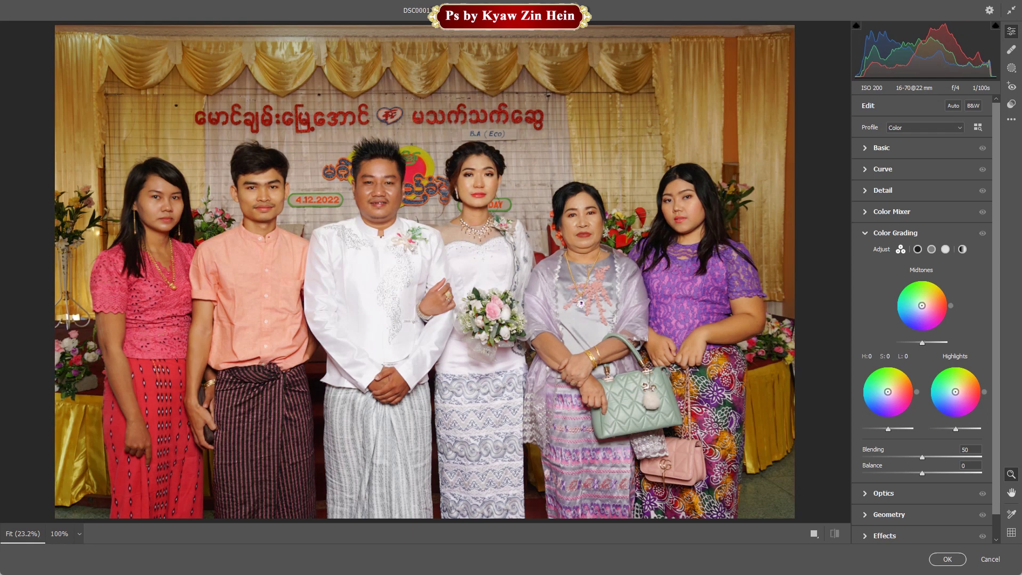
pyautogui.click(983, 233)
# Step: Inspect the couple up close and set the photo's Clarity to +9
pyautogui.scroll(11, 374, 204)
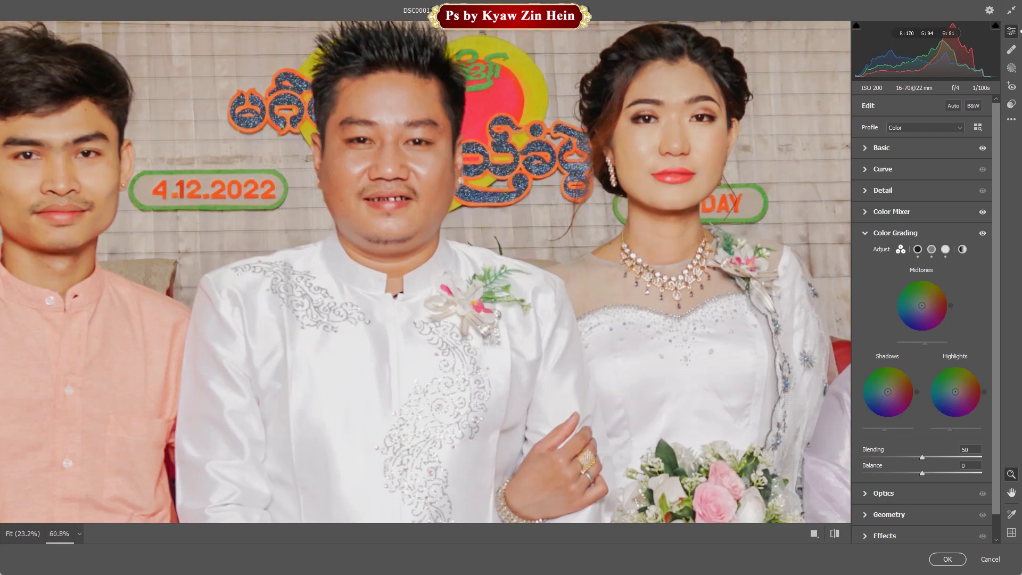
pyautogui.scroll(-8, 374, 204)
pyautogui.click(881, 148)
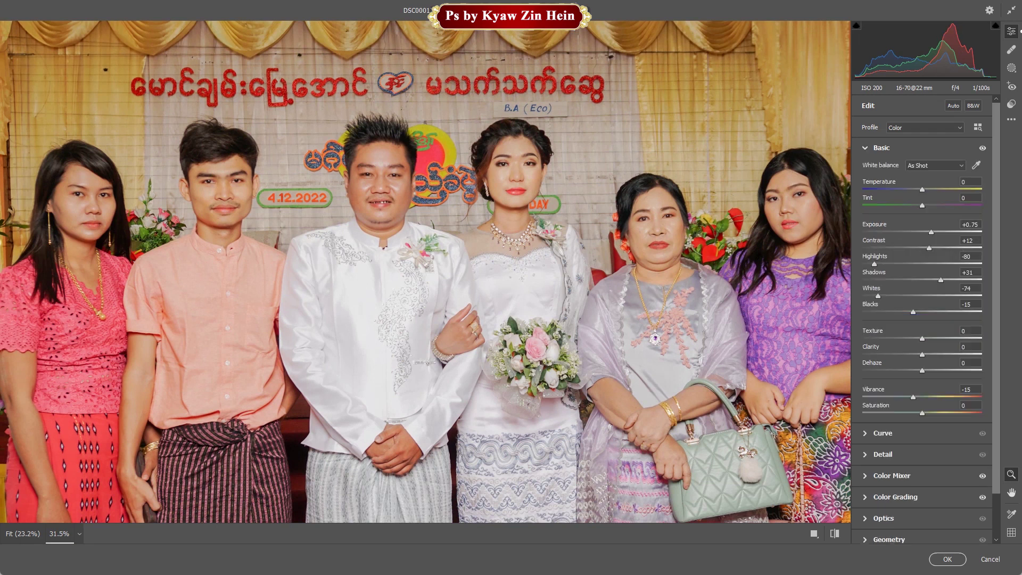
pyautogui.moveTo(922, 354); pyautogui.dragTo(927, 354)
# Step: Compare the fully graded group photo with its original state, both as a whole and up close
pyautogui.scroll(-5, 577, 291)
pyautogui.scroll(1, 577, 292)
pyautogui.press('\\')
pyautogui.press('\\')
pyautogui.press('\\')
pyautogui.press('\\')
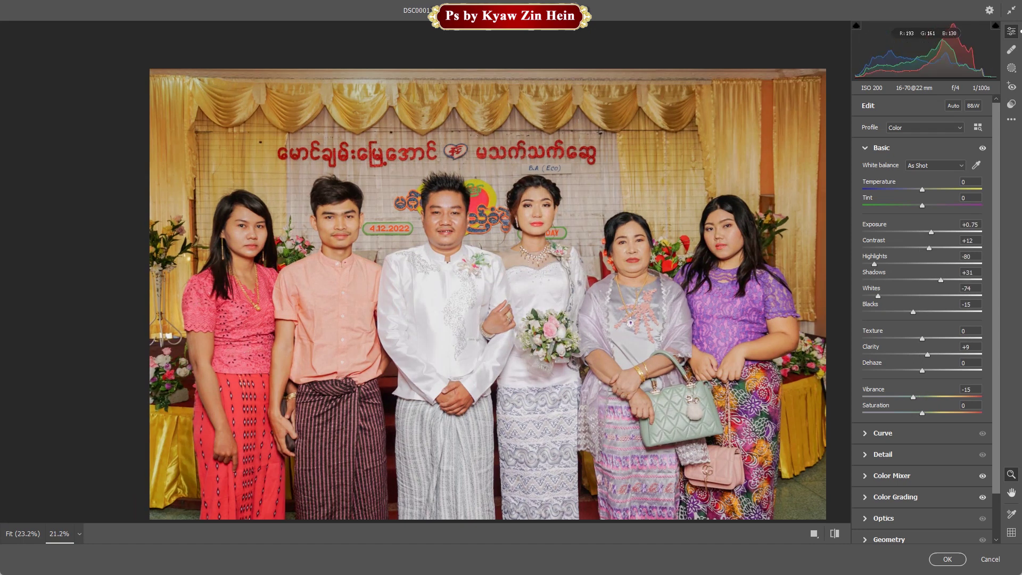
pyautogui.scroll(10, 539, 209)
pyautogui.scroll(-5, 538, 205)
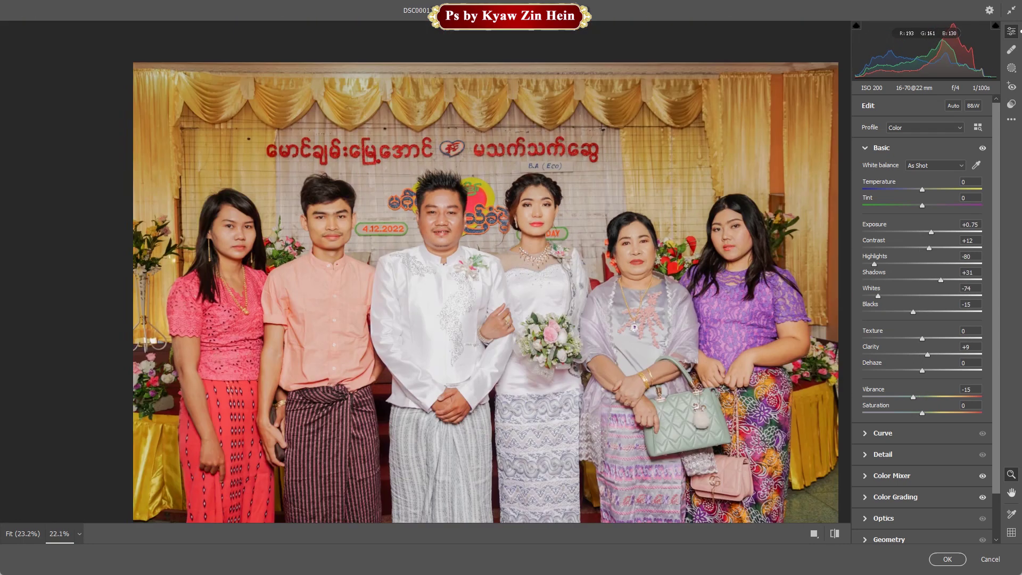
pyautogui.press('\\')
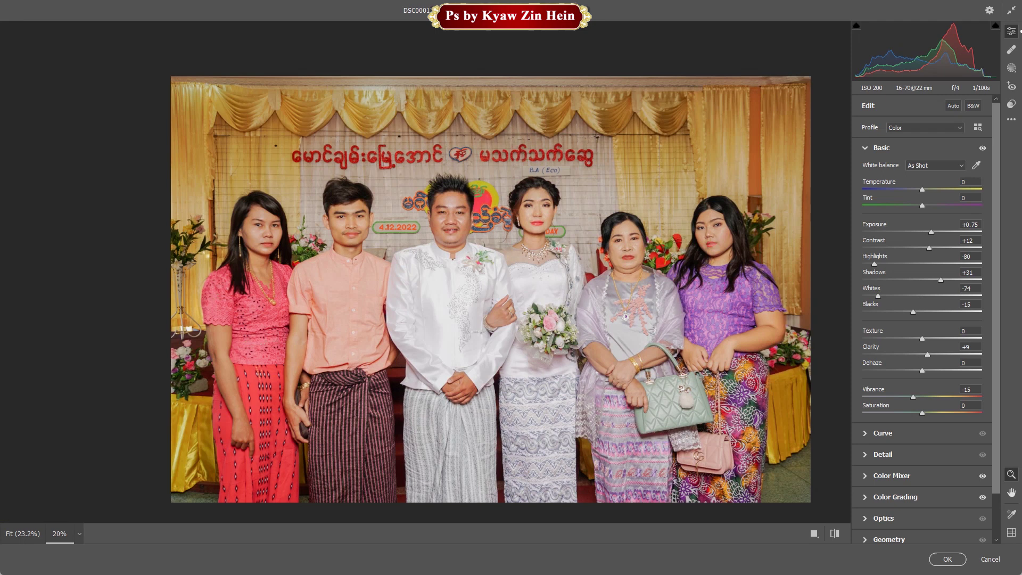
# Step: Compare the group photo with its original state once more and apply the Camera Raw adjustments
pyautogui.press('\\')
pyautogui.press('\\')
pyautogui.scroll(-2, 921, 308)
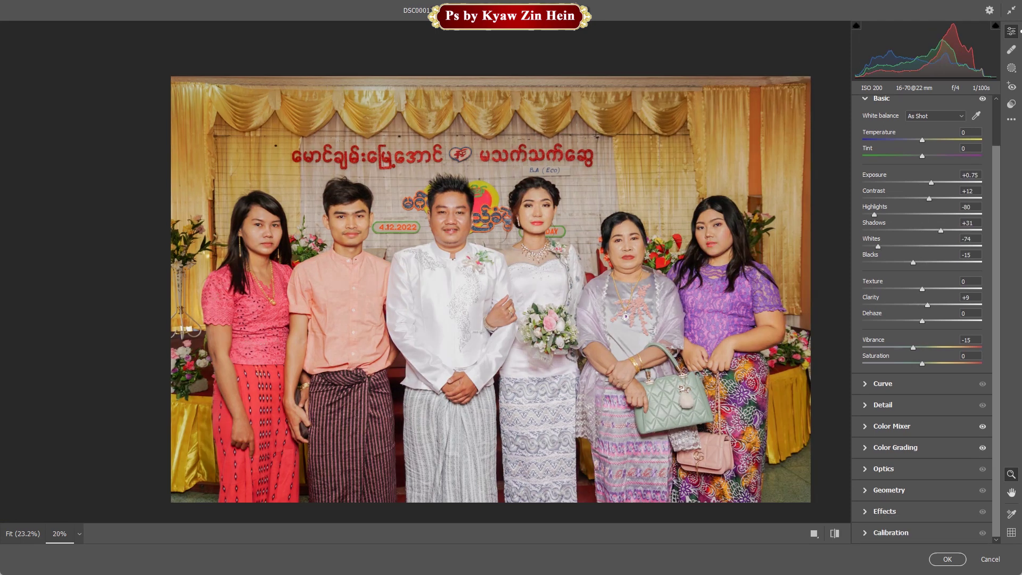
pyautogui.press('Return')
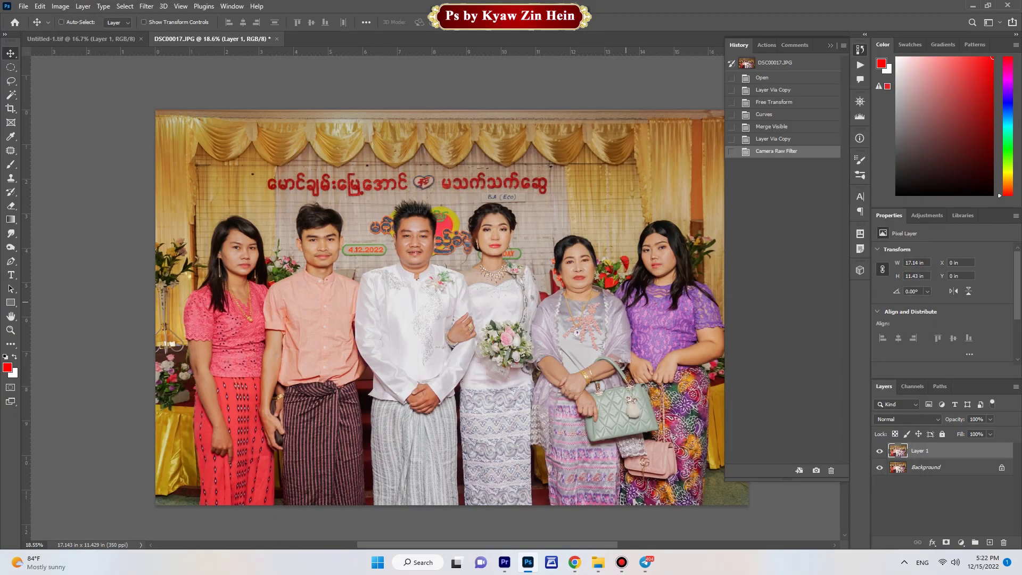
# Step: Duplicate the graded layer and smooth the skin on the copy with the Portraiture 3 filter using the DEFAULT preset
pyautogui.hotkey('ctrl', 'j')
pyautogui.click(146, 7)
pyautogui.moveTo(173, 249)
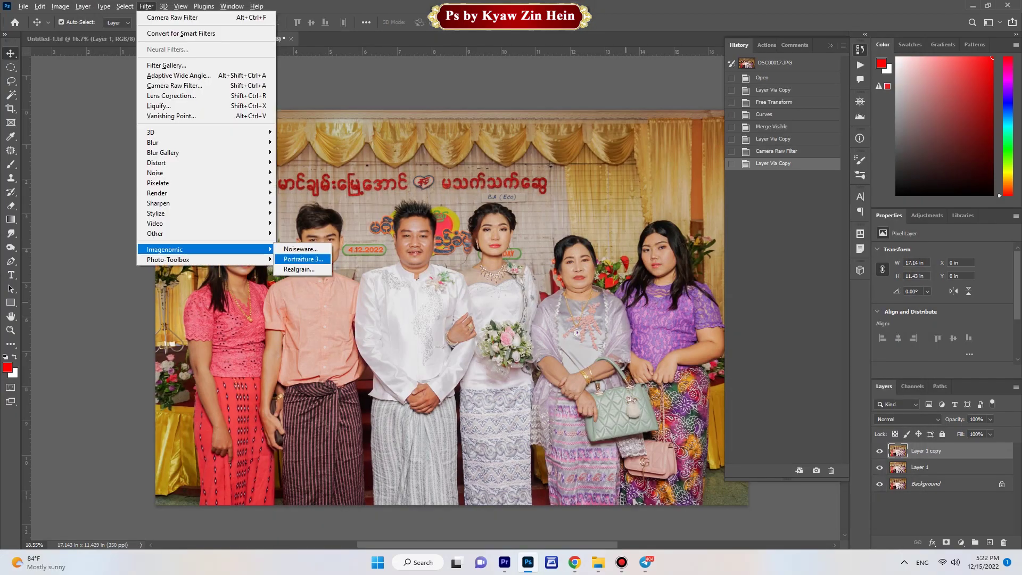
pyautogui.click(301, 258)
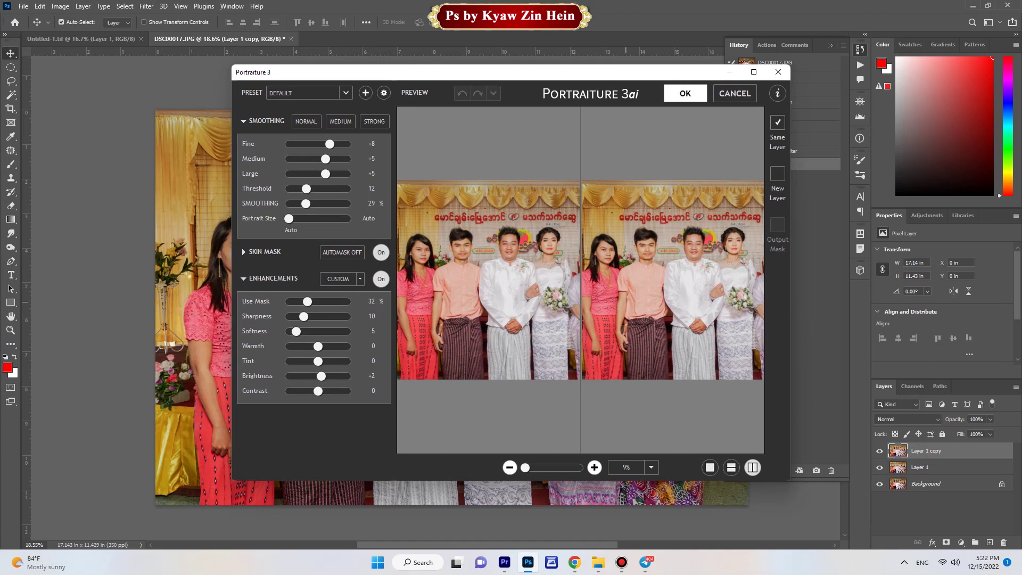
pyautogui.click(594, 467)
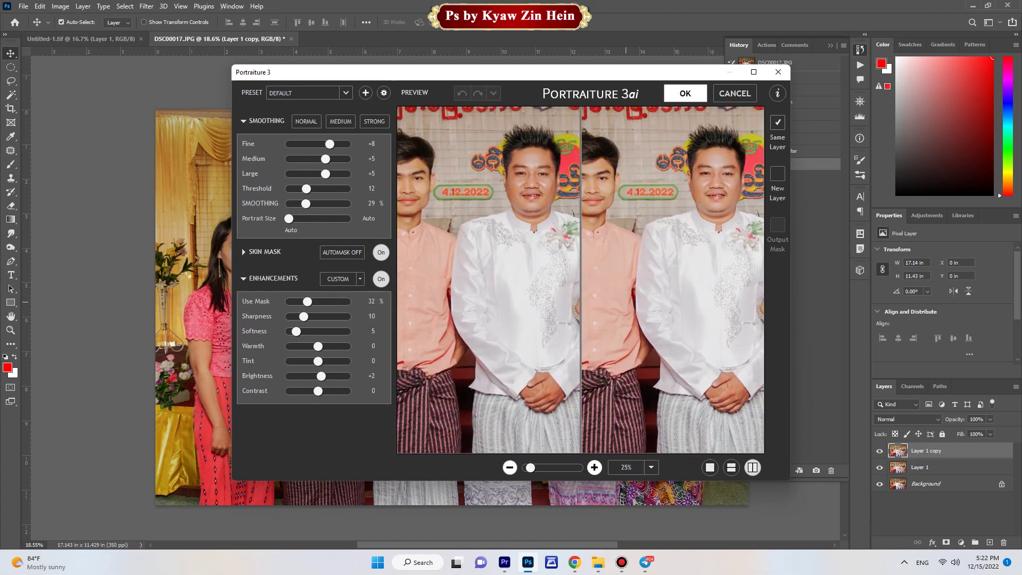
pyautogui.click(594, 467)
pyautogui.moveTo(638, 202); pyautogui.dragTo(535, 354)
pyautogui.click(685, 93)
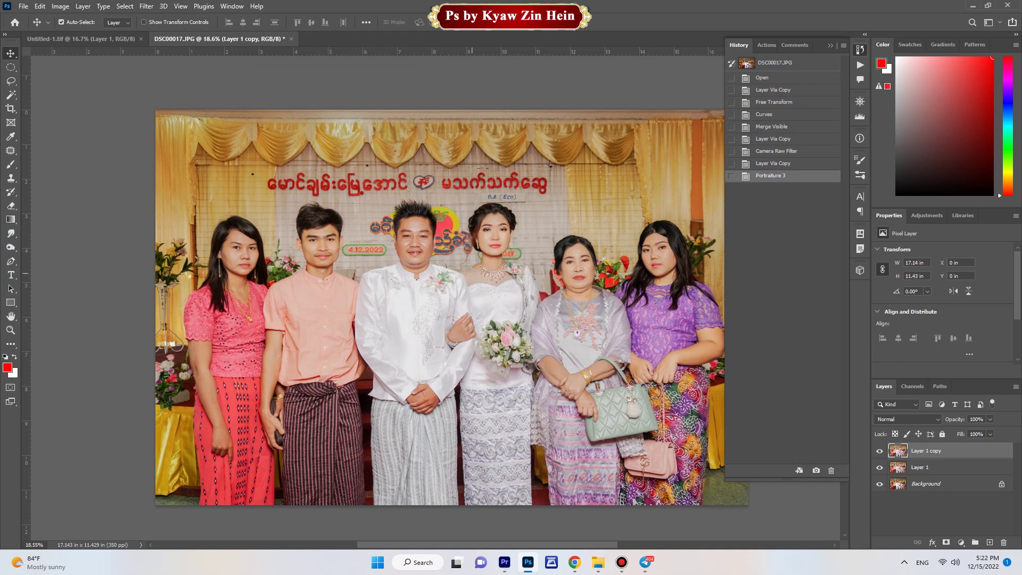
# Step: Compare the smoothed photo with the original background layer and inspect the couple's faces up close
pyautogui.moveTo(630, 331); pyautogui.dragTo(626, 334)
pyautogui.keyDown('alt'); pyautogui.click(880, 484); pyautogui.keyUp('alt')
pyautogui.keyDown('alt'); pyautogui.click(879, 483); pyautogui.keyUp('alt')
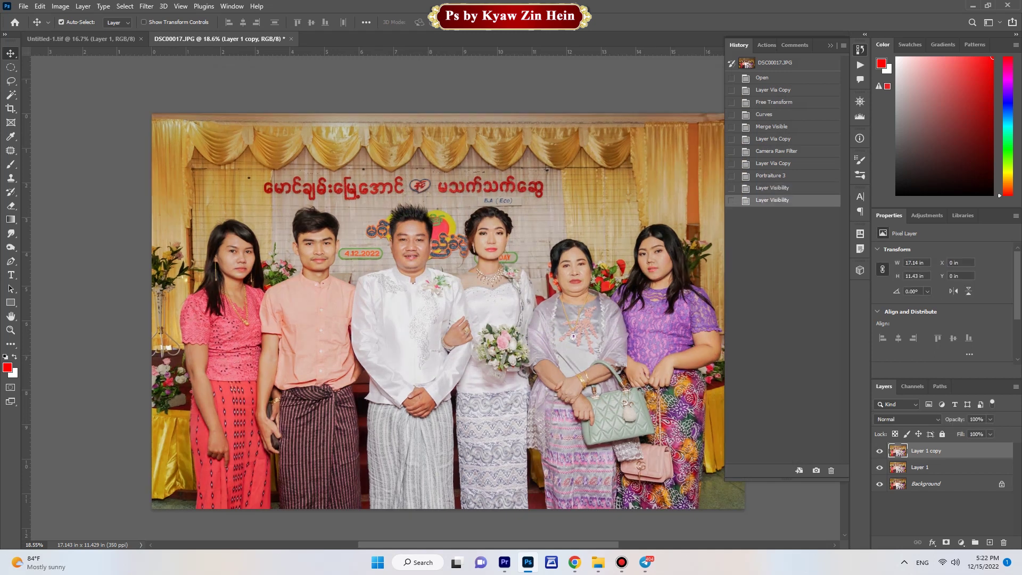
pyautogui.moveTo(514, 327); pyautogui.dragTo(511, 333)
pyautogui.scroll(6, 482, 237)
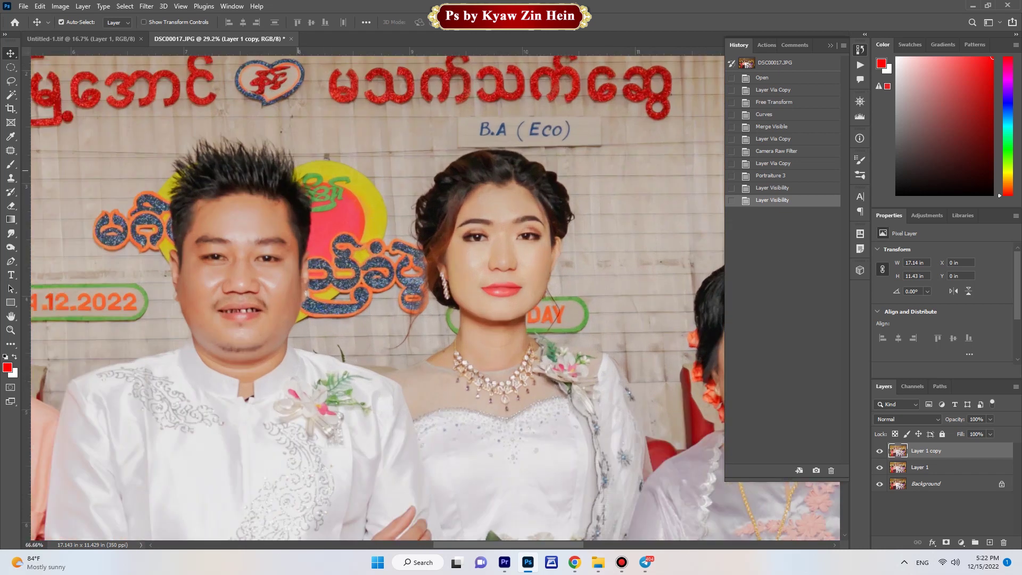
pyautogui.moveTo(189, 130); pyautogui.dragTo(204, 131)
pyautogui.hotkey('ctrl', '0')
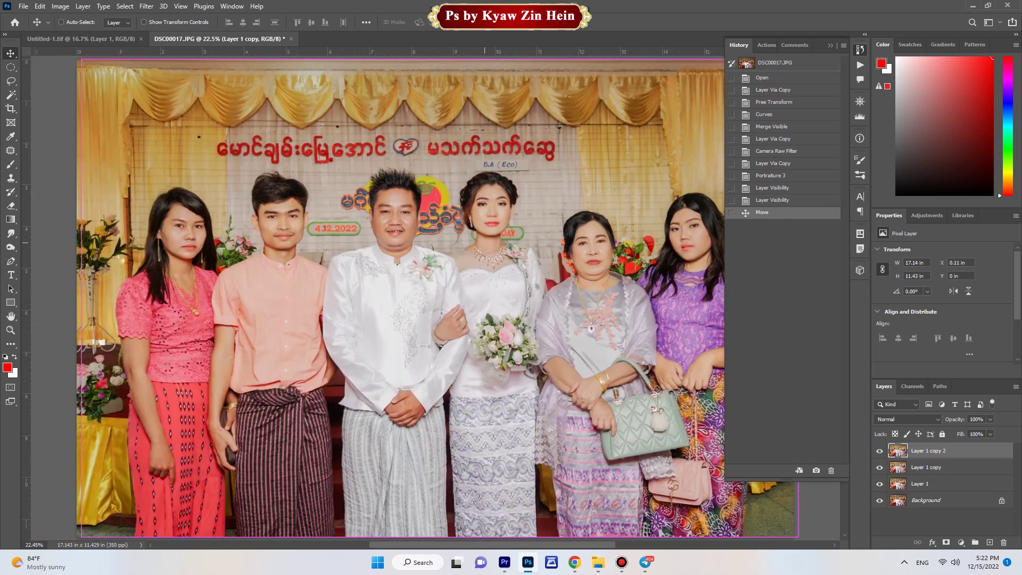
# Step: Duplicate the smoothed layer, set the copy's blend mode to Vivid Light and convert it to black and white
pyautogui.hotkey('ctrl', 'j')
pyautogui.click(907, 419)
pyautogui.click(929, 432)
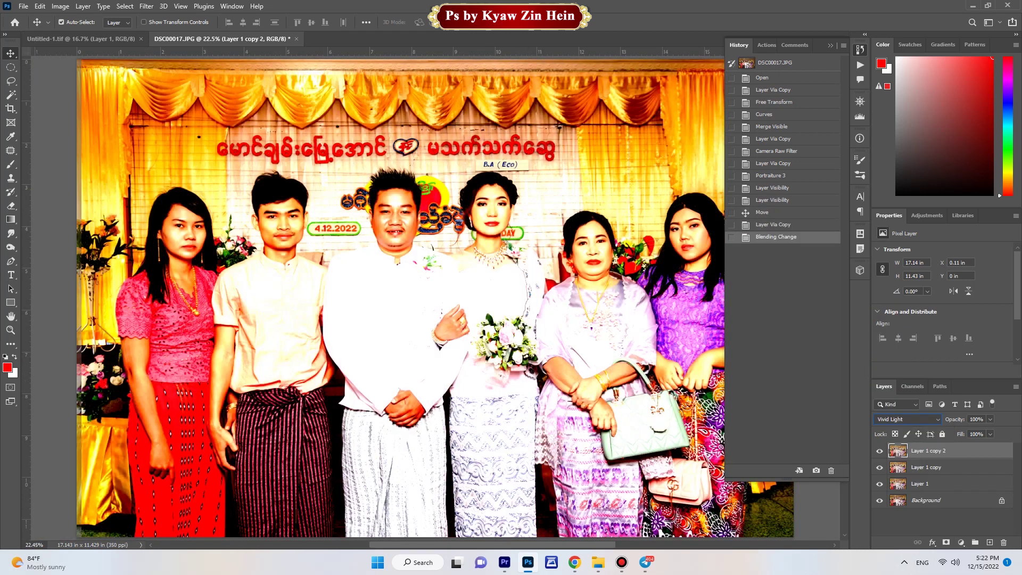
pyautogui.hotkey('alt', 'shift', 'ctrl', 'b')
pyautogui.press('Return')
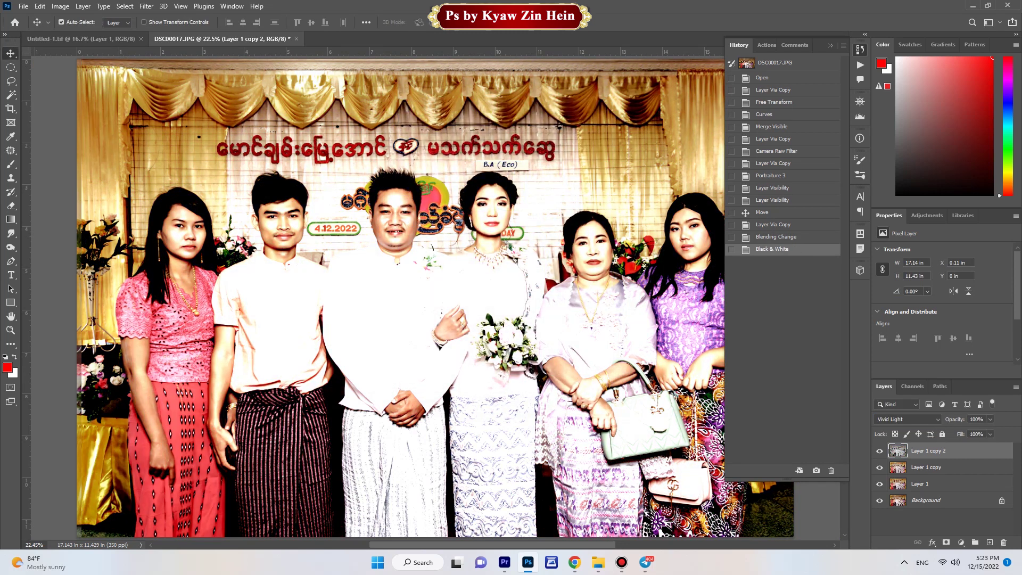
# Step: Sharpen the photo by applying High Pass with a 2.0 pixel radius to the black-and-white layer, and merge all visible layers
pyautogui.click(145, 6)
pyautogui.moveTo(213, 233)
pyautogui.click(299, 242)
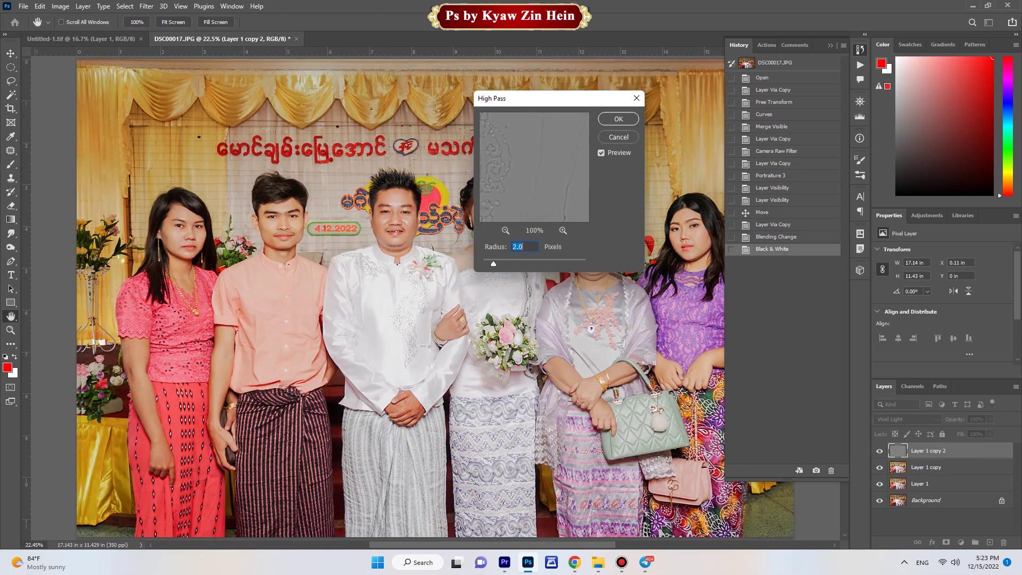
pyautogui.press('Return')
pyautogui.moveTo(500, 194); pyautogui.dragTo(556, 237)
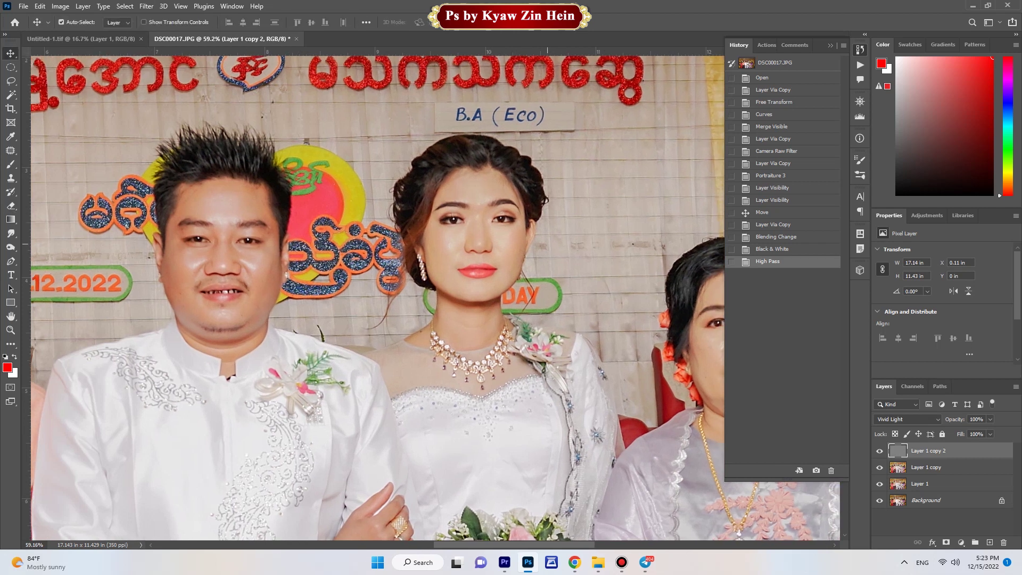
pyautogui.scroll(-3, 416, 276)
pyautogui.hotkey('ctrl', 'shift', 'e')
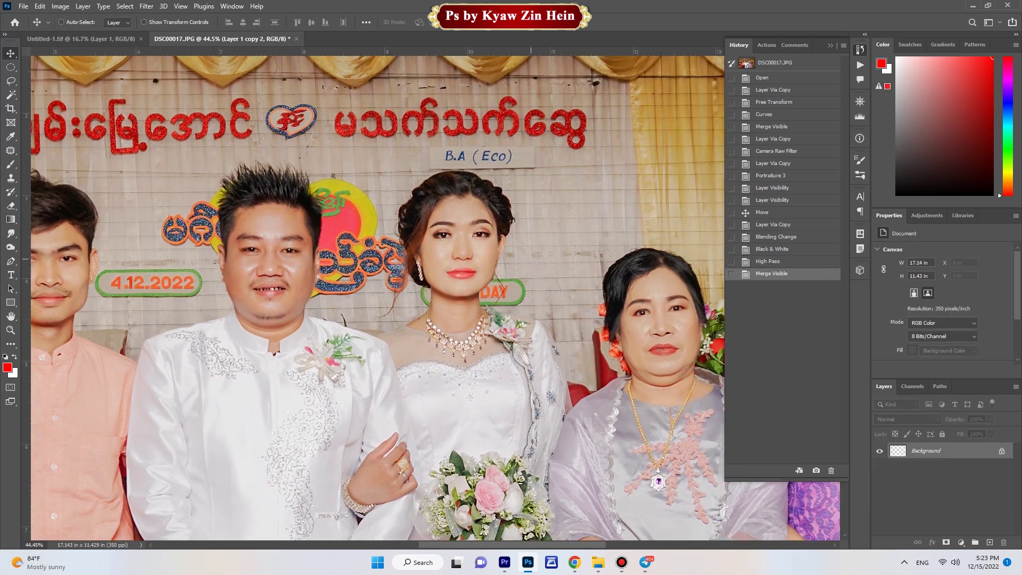
# Step: Paste the CREATIVE PHOTO STUDIO logo and place it in the photo's upper-right corner at about X 15.64 in, Y 0.47 in
pyautogui.scroll(-2, 255, 303)
pyautogui.scroll(-2, 509, 280)
pyautogui.hotkey('ctrl', 'v')
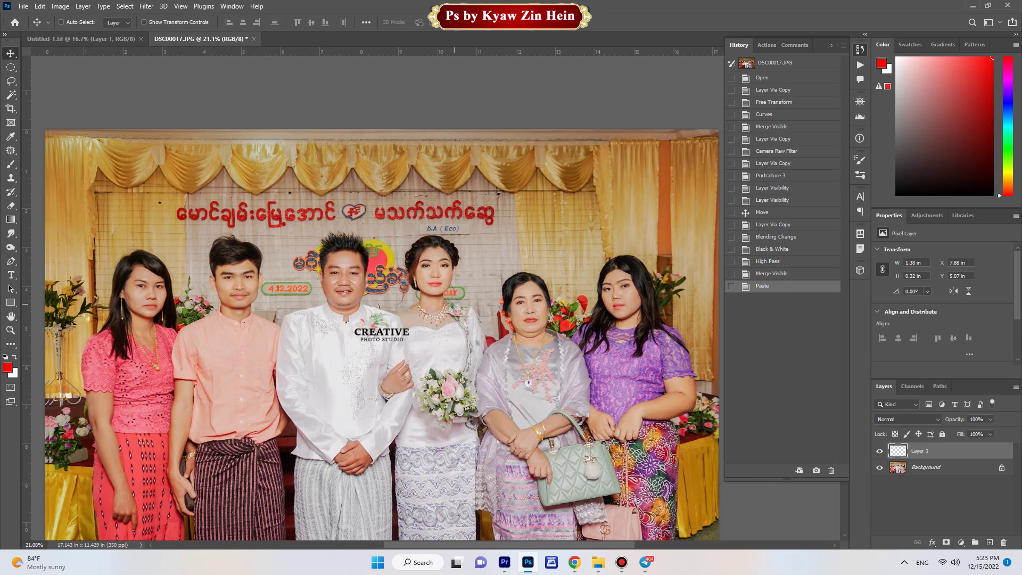
pyautogui.hotkey('ctrl', 't')
pyautogui.moveTo(396, 334); pyautogui.dragTo(738, 133)
pyautogui.press('Return')
pyautogui.hotkey('ctrl', '0')
pyautogui.scroll(-2, 413, 212)
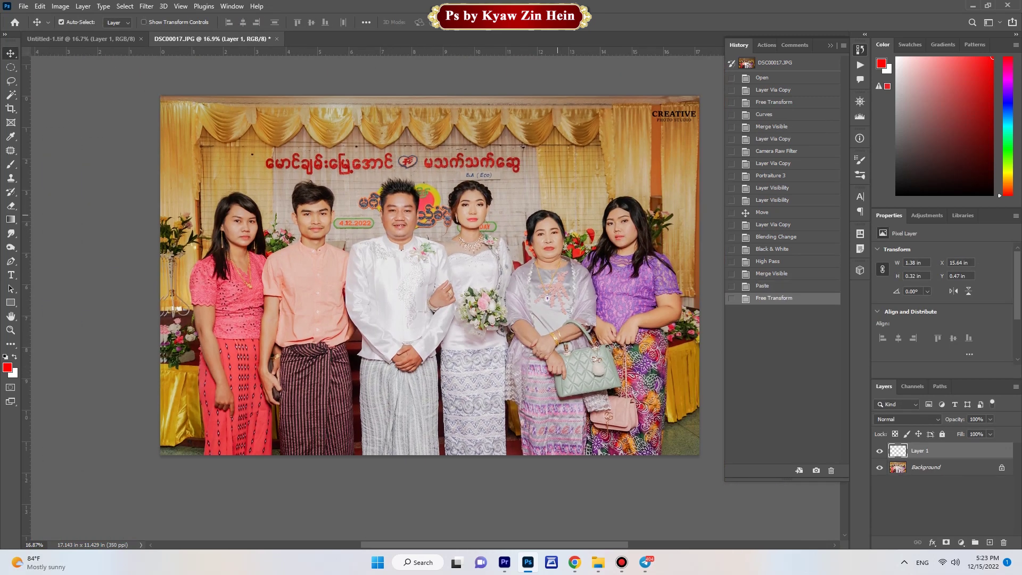
# Step: Merge the logo into the photo and save it as JPEG DSC00017 at quality 12, Baseline Optimized, replacing the existing file and closing it
pyautogui.hotkey('ctrl', 'shift', 'e')
pyautogui.hotkey('ctrl', 'shift', 's')
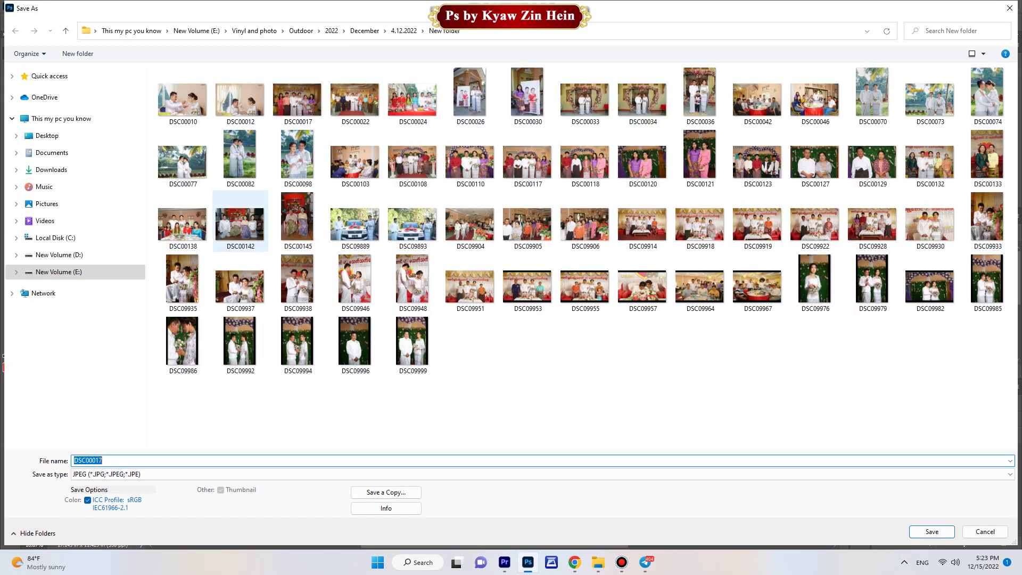
pyautogui.press('Return')
pyautogui.press('Left')
pyautogui.press('Return')
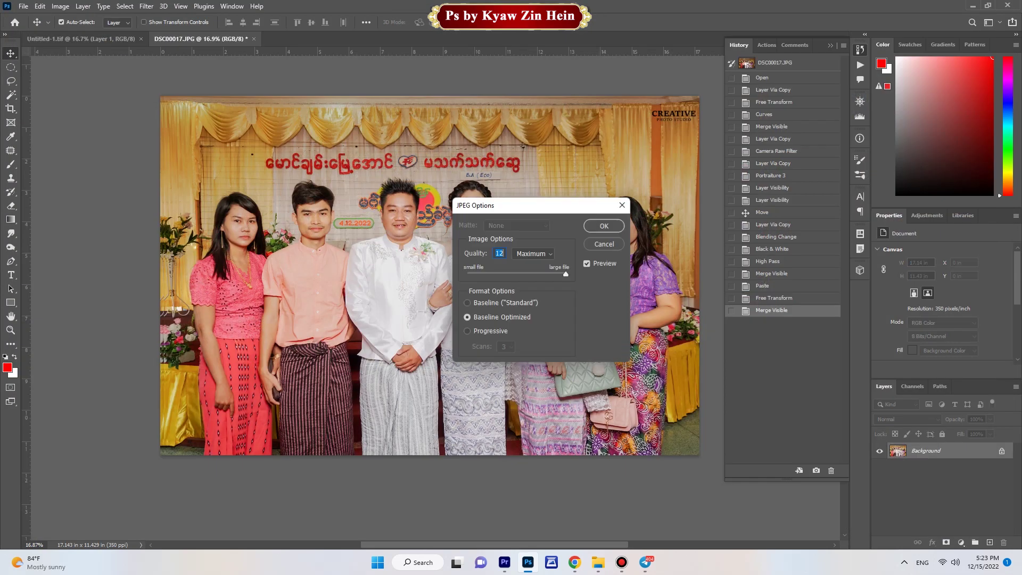
pyautogui.press('Return')
pyautogui.hotkey('ctrl', 'w')
# Step: Open the next wedding group photo, DSC00022.JPG, from the photo folder
pyautogui.hotkey('alt', 'Tab')
pyautogui.hotkey('alt', 'Tab')
pyautogui.moveTo(745, 202); pyautogui.dragTo(762, 209)
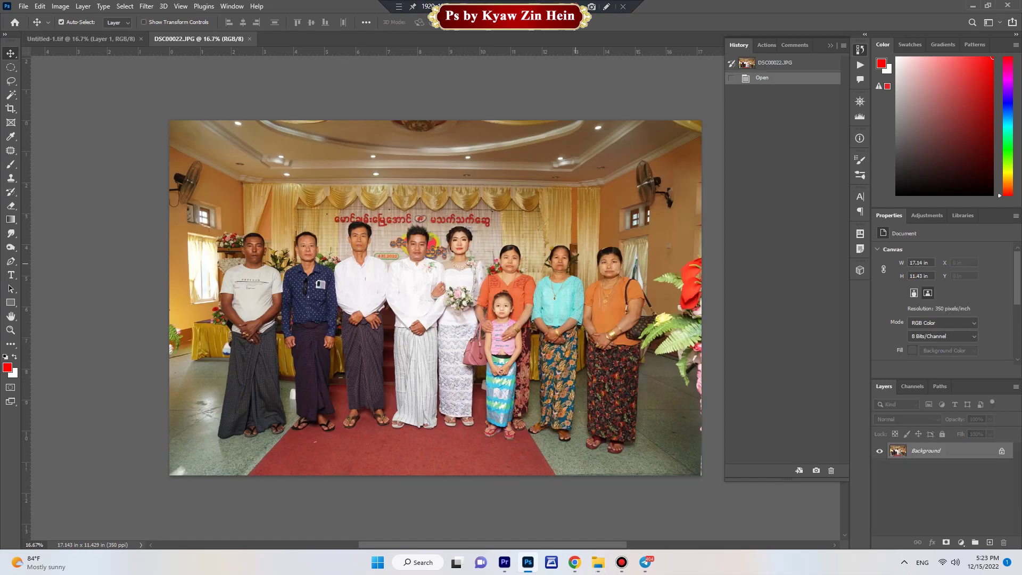
# Step: Straighten the photo by rotating a duplicate layer about -1.13° and enlarging it to fill the frame, and merge the visible layers
pyautogui.hotkey('ctrl', 'j')
pyautogui.hotkey('ctrl', 't')
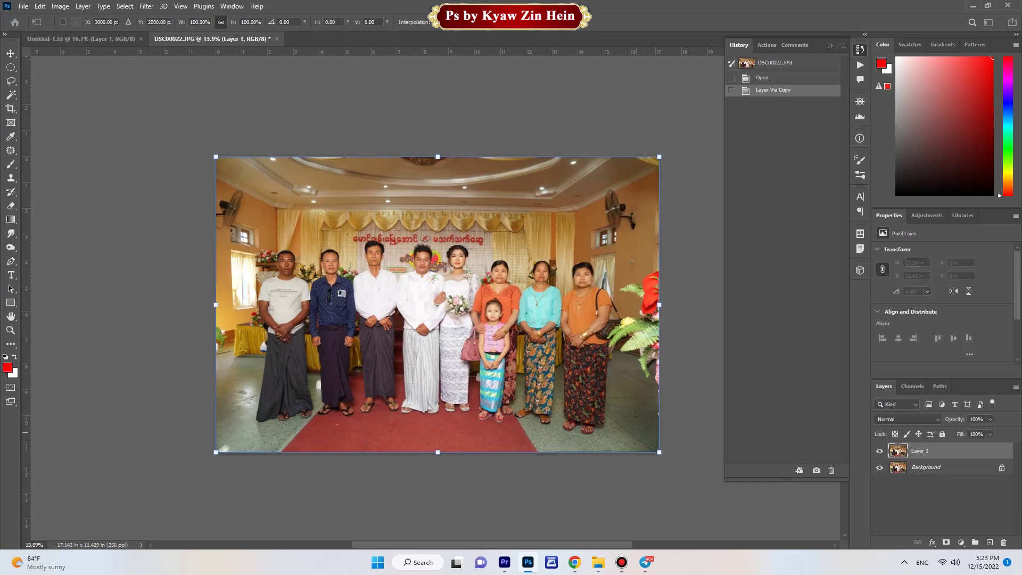
pyautogui.moveTo(659, 452); pyautogui.dragTo(690, 460)
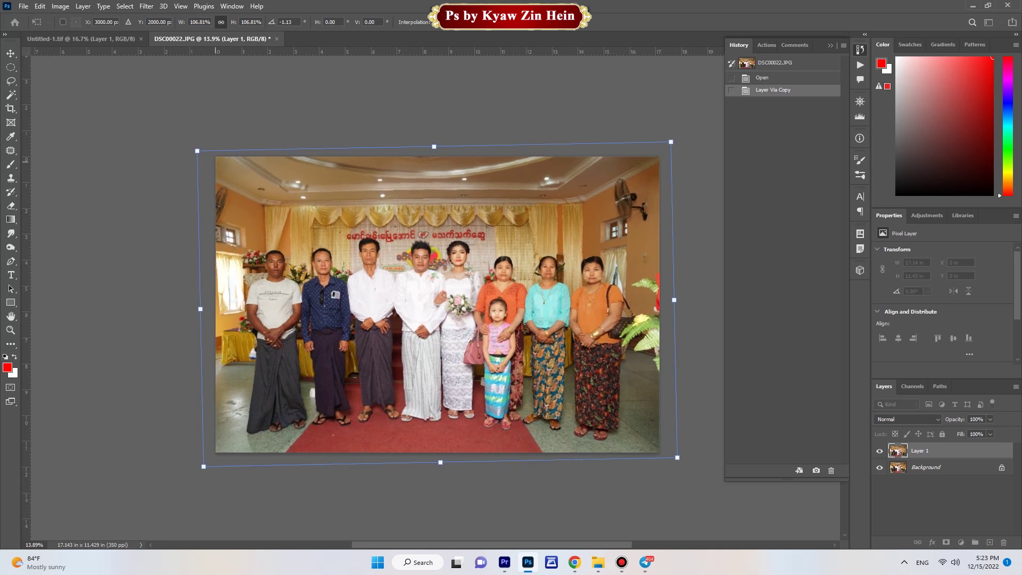
pyautogui.moveTo(197, 150); pyautogui.dragTo(188, 145)
pyautogui.press('Return')
pyautogui.hotkey('ctrl', '0')
pyautogui.scroll(-2, 502, 302)
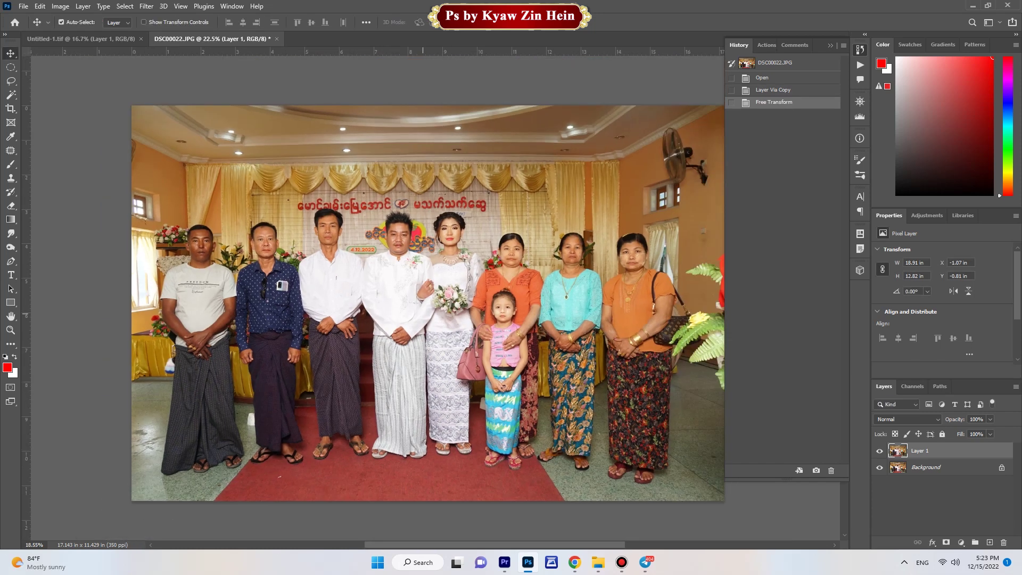
pyautogui.hotkey('ctrl', 'shift', 'e')
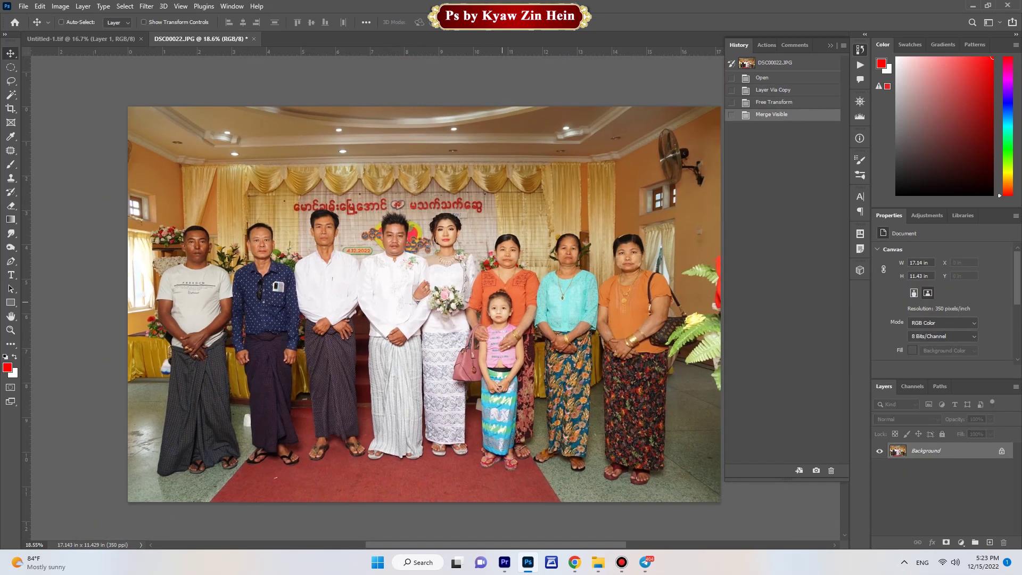
# Step: On a duplicate layer, set Camera Raw Exposure to +0.20, Highlights to -83, Shadows to +36 and Blacks to -21
pyautogui.hotkey('ctrl', 'j')
pyautogui.moveTo(542, 329); pyautogui.dragTo(544, 330)
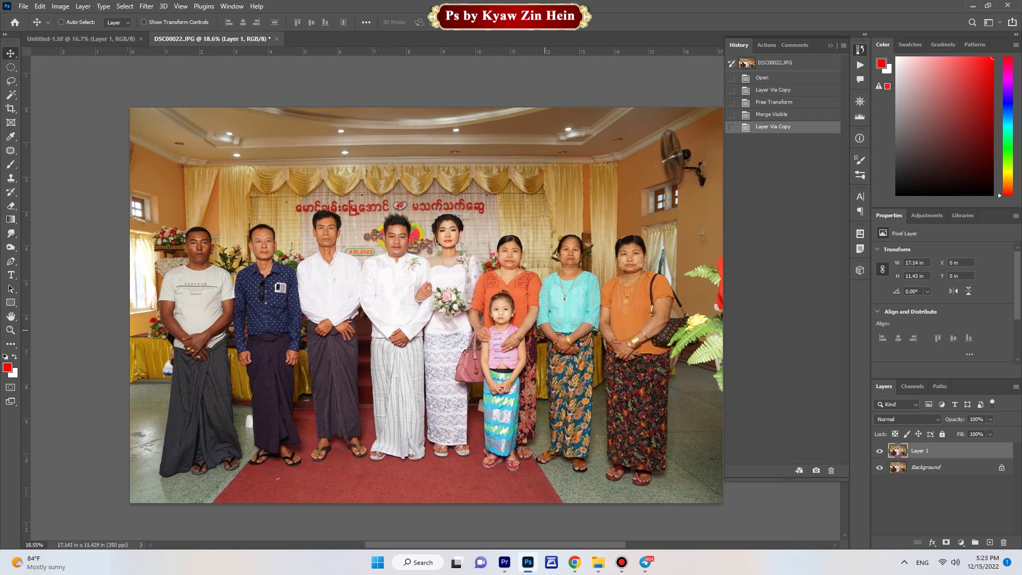
pyautogui.hotkey('ctrl', 'shift', 'a')
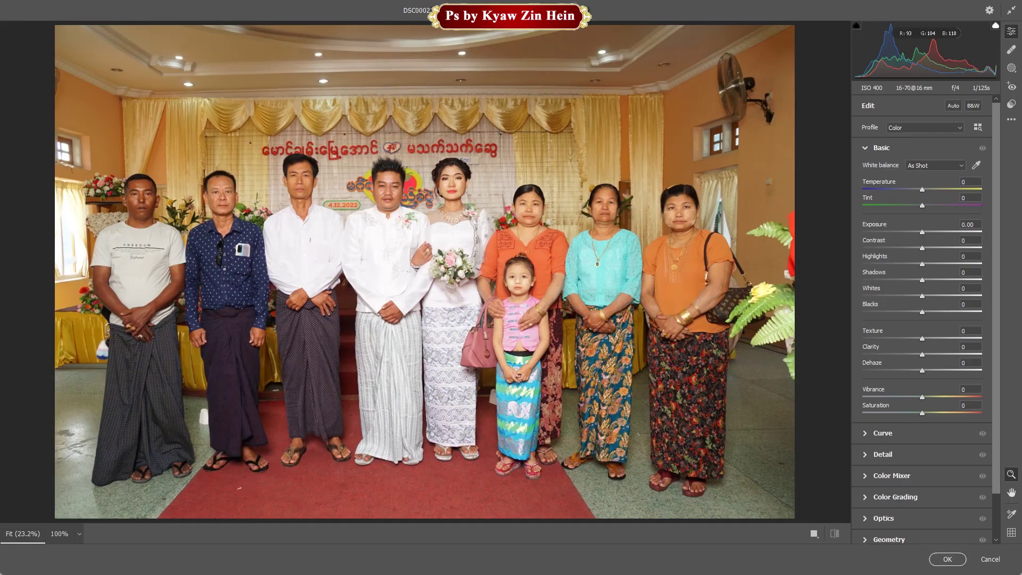
pyautogui.moveTo(922, 232); pyautogui.dragTo(862, 264)
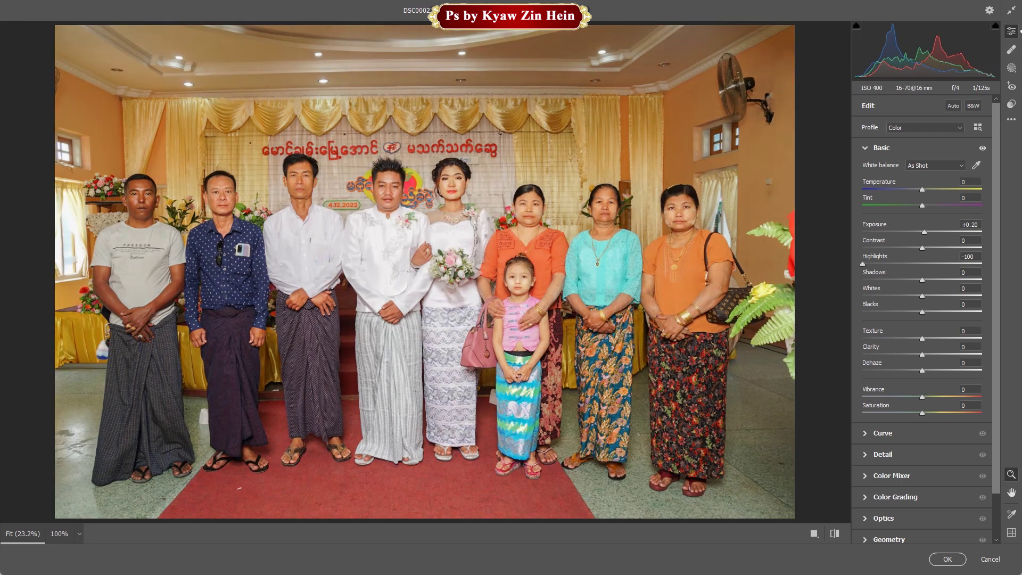
pyautogui.moveTo(921, 280); pyautogui.dragTo(943, 280)
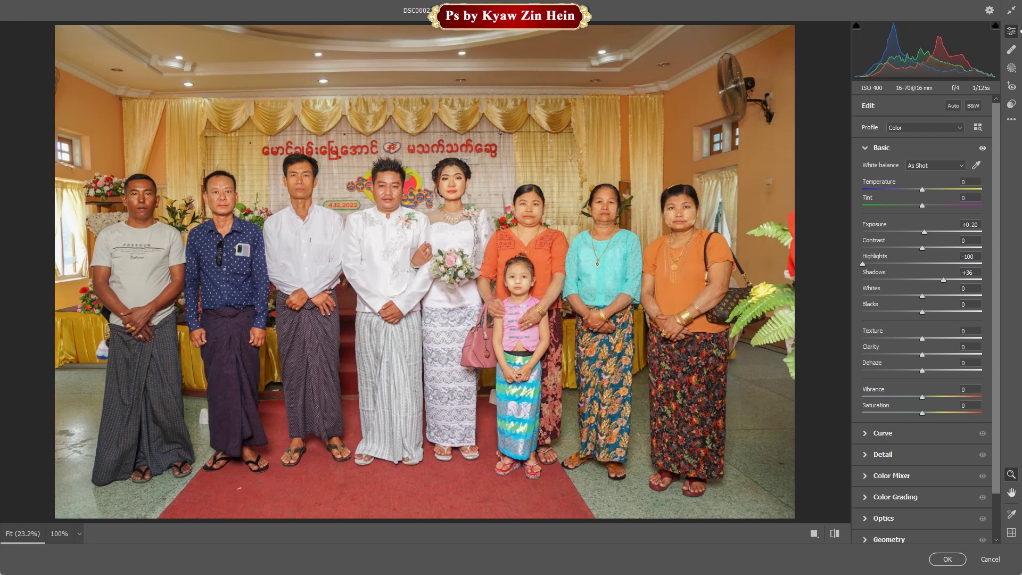
pyautogui.moveTo(862, 264); pyautogui.dragTo(872, 264)
pyautogui.moveTo(922, 311); pyautogui.dragTo(909, 311)
pyautogui.scroll(1, 375, 406)
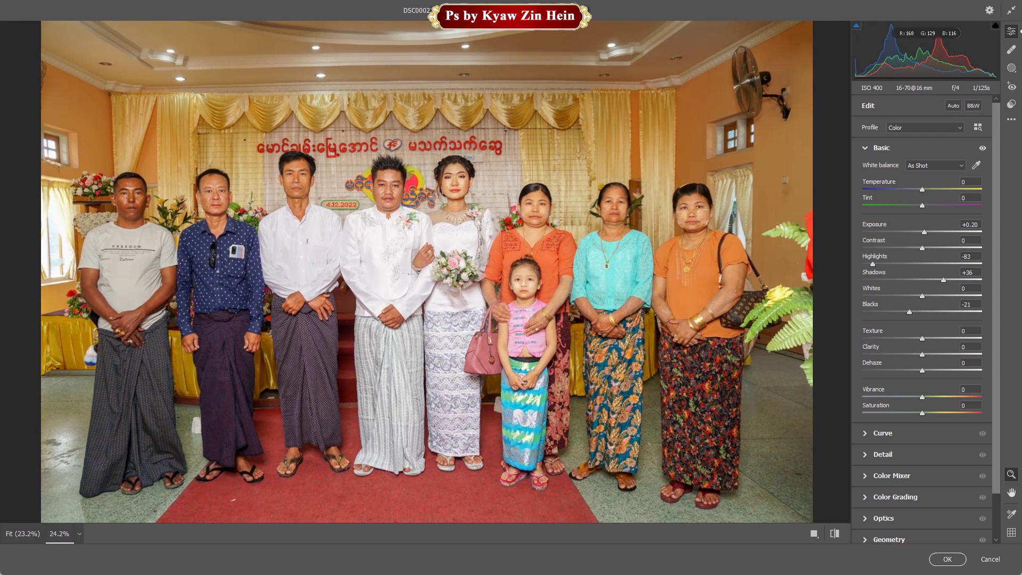
pyautogui.moveTo(921, 397); pyautogui.dragTo(915, 397)
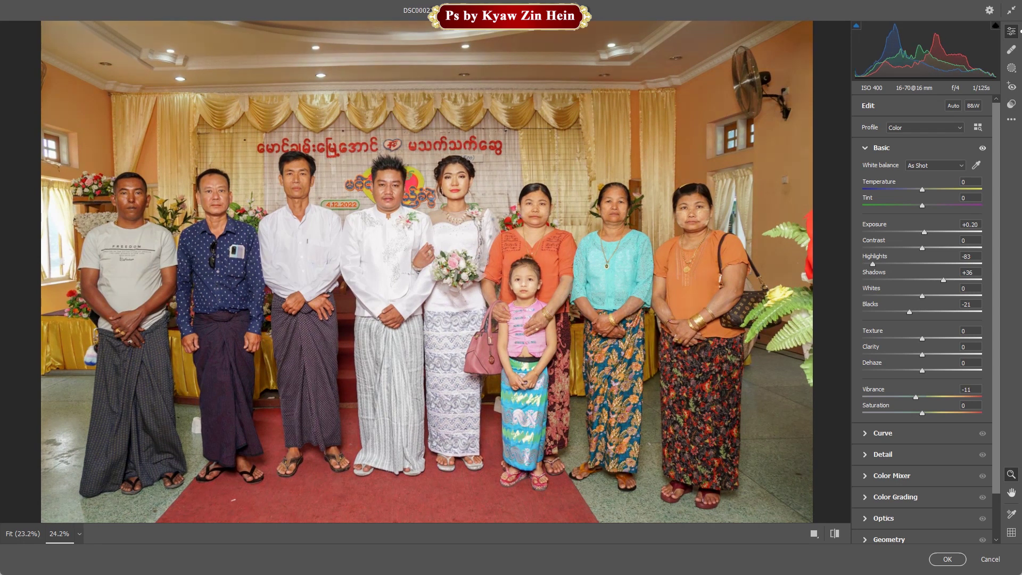
pyautogui.doubleClick(916, 397)
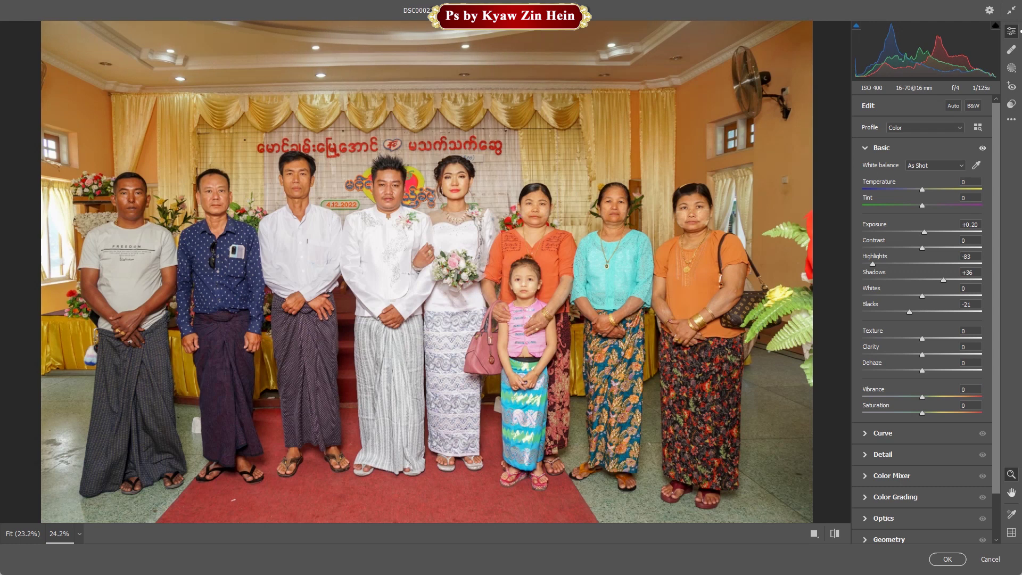
# Step: Raise the luminance of the Oranges to +8 in the Color Mixer
pyautogui.click(892, 475)
pyautogui.moveTo(921, 288)
pyautogui.mouseDown()
pyautogui.moveTo(912, 288)
pyautogui.moveTo(927, 287)
pyautogui.mouseUp()
pyautogui.click(936, 244)
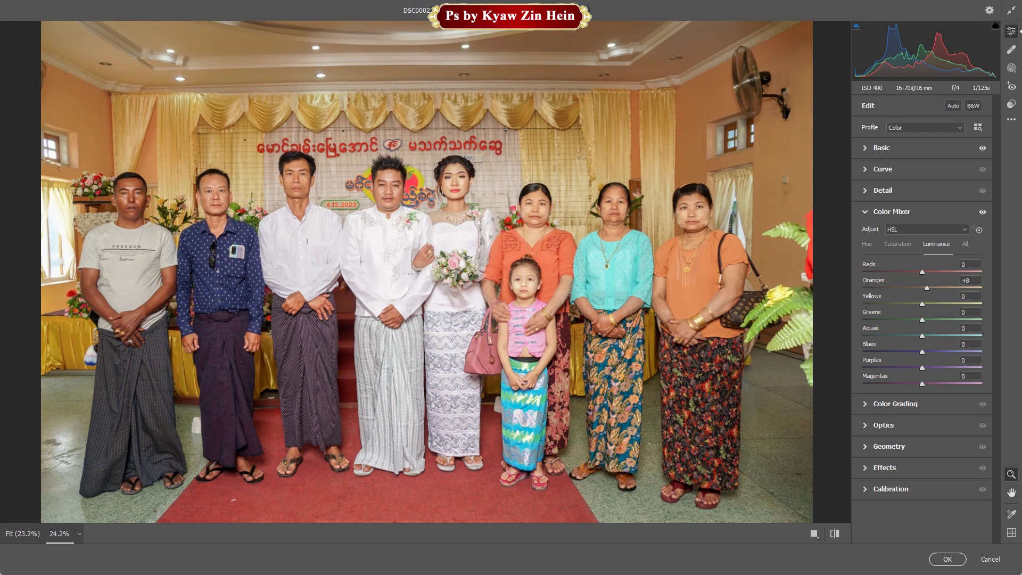
# Step: Set the photo's Vibrance to +21 and apply the Camera Raw adjustments
pyautogui.click(881, 148)
pyautogui.moveTo(921, 397); pyautogui.dragTo(935, 397)
pyautogui.scroll(2, 122, 212)
pyautogui.scroll(-2, 132, 218)
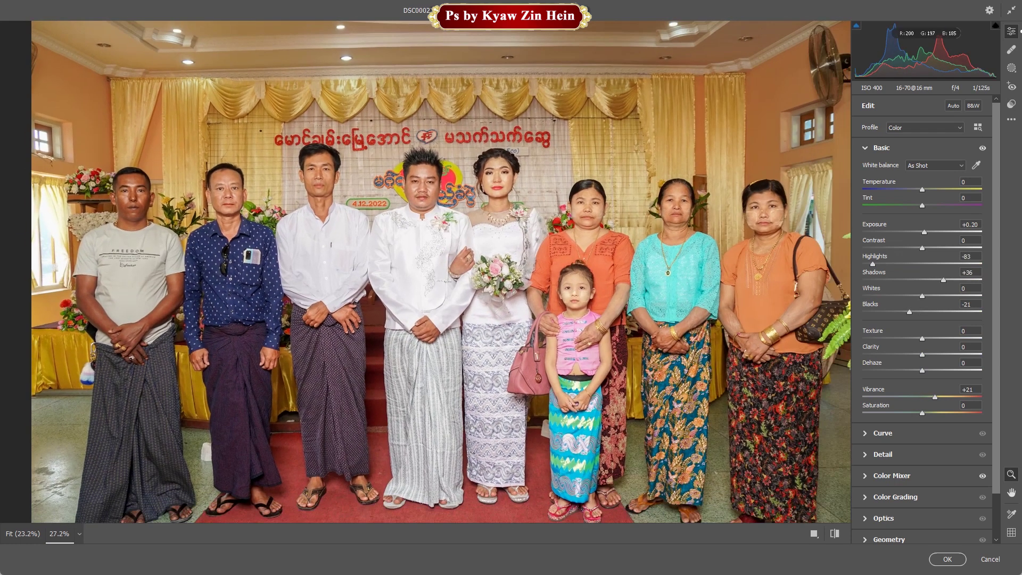
pyautogui.click(947, 560)
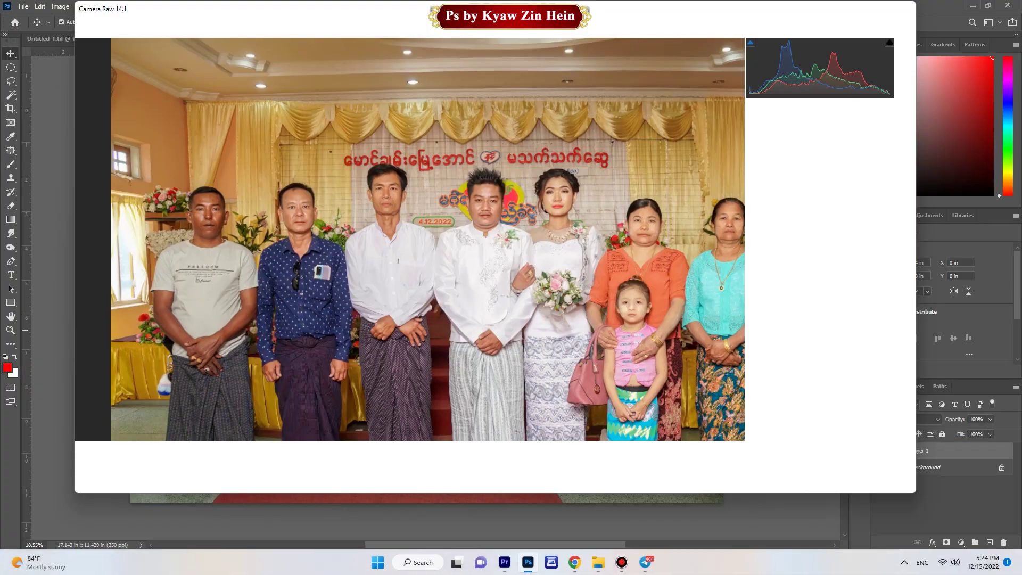
# Step: Compare the photo before and after the Camera Raw adjustments by toggling the visibility of the edited layer
pyautogui.moveTo(633, 335); pyautogui.dragTo(637, 335)
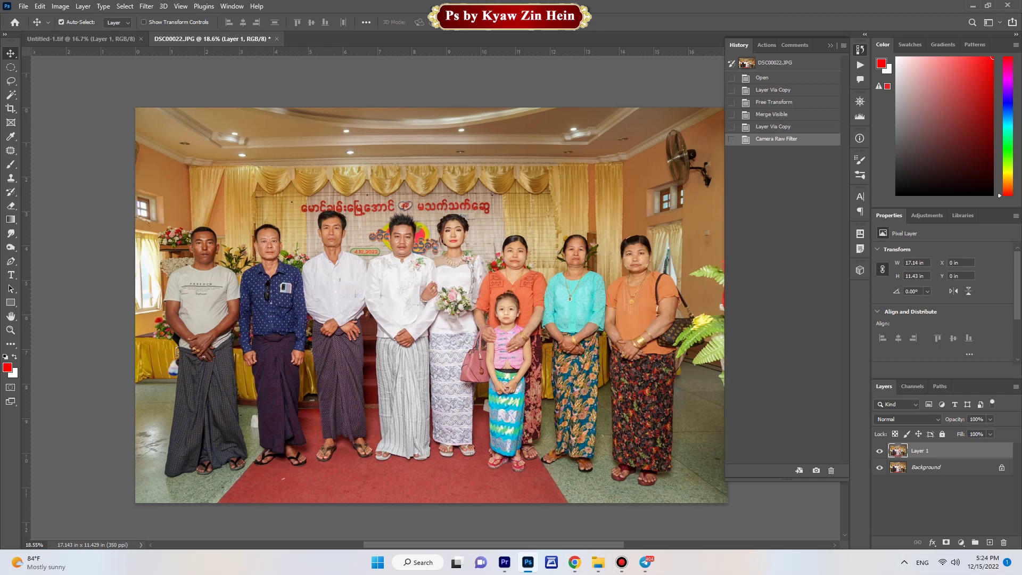
pyautogui.click(879, 451)
pyautogui.click(879, 452)
pyautogui.click(879, 451)
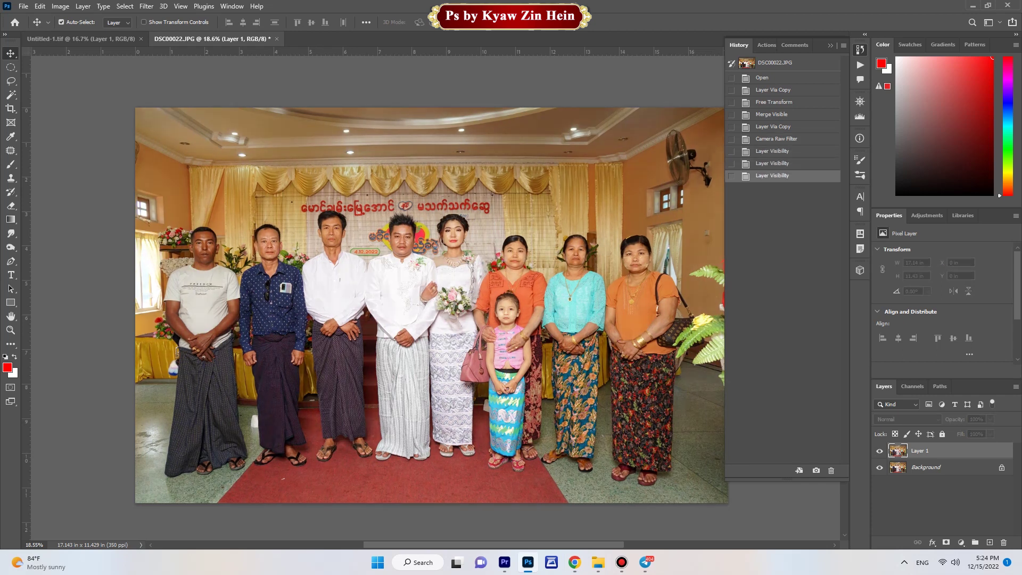
pyautogui.click(879, 451)
# Step: Select the face and neck skin of the man in the beige FREEDOM T-shirt with the Magic Wand
pyautogui.scroll(3, 423, 318)
pyautogui.scroll(2, 138, 241)
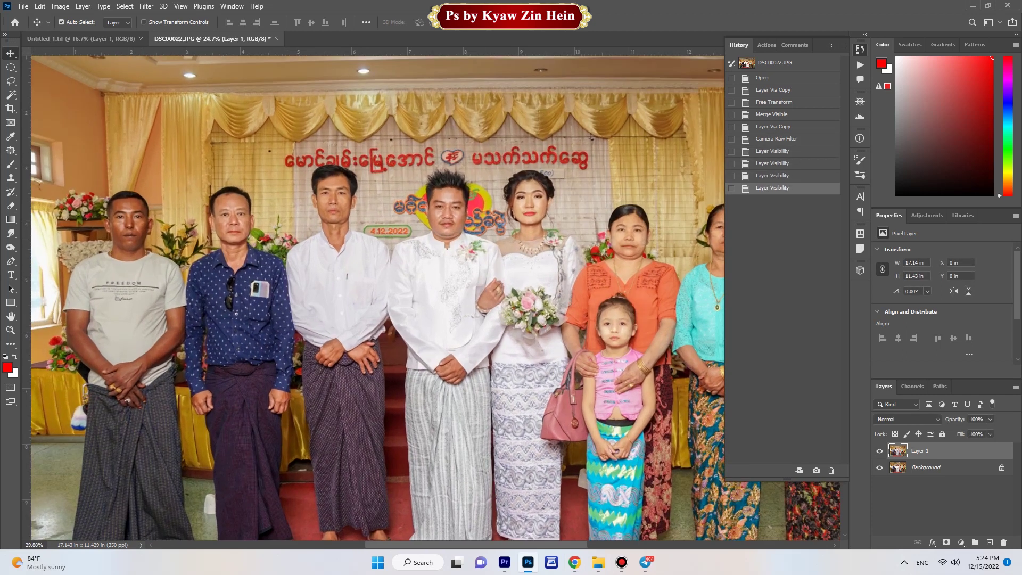
pyautogui.press('w')
pyautogui.scroll(3, 85, 216)
pyautogui.click(168, 224)
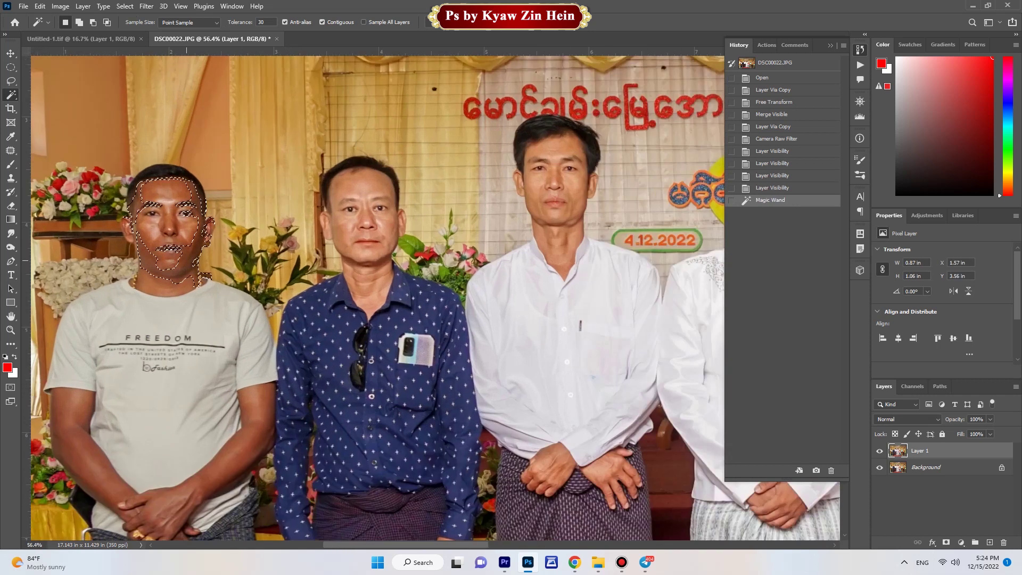
pyautogui.keyDown('shift'); pyautogui.click(177, 277); pyautogui.keyUp('shift')
pyautogui.keyDown('shift'); pyautogui.click(158, 284); pyautogui.keyUp('shift')
pyautogui.keyDown('shift'); pyautogui.click(166, 287); pyautogui.keyUp('shift')
pyautogui.keyDown('shift'); pyautogui.click(173, 266); pyautogui.keyUp('shift')
pyautogui.keyDown('shift'); pyautogui.click(174, 291); pyautogui.keyUp('shift')
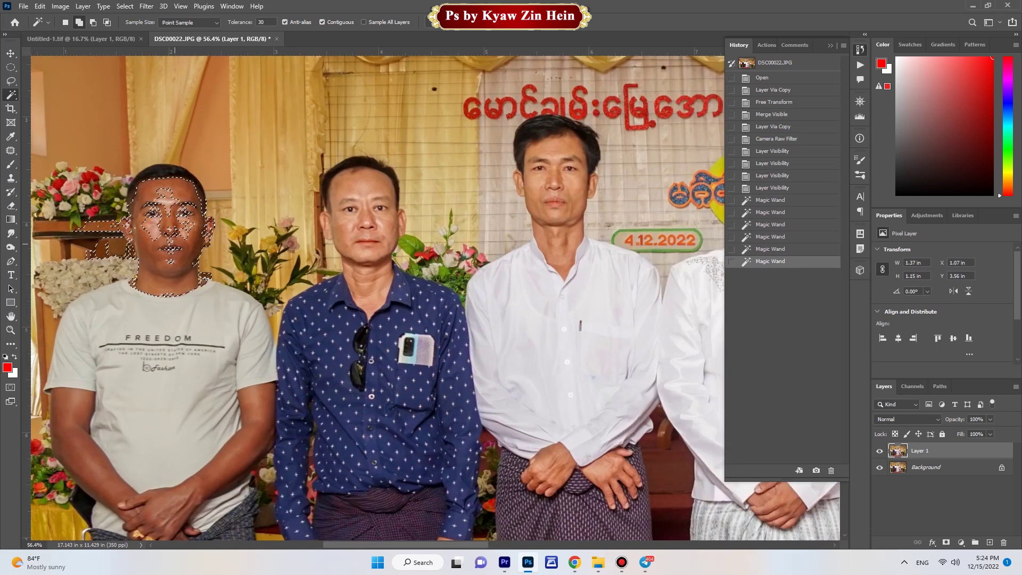
pyautogui.keyDown('shift'); pyautogui.click(186, 274); pyautogui.keyUp('shift')
# Step: Add the same man's arms, hands and fingers to the Magic Wand selection
pyautogui.scroll(-1, 185, 274)
pyautogui.keyDown('shift'); pyautogui.click(186, 387); pyautogui.keyUp('shift')
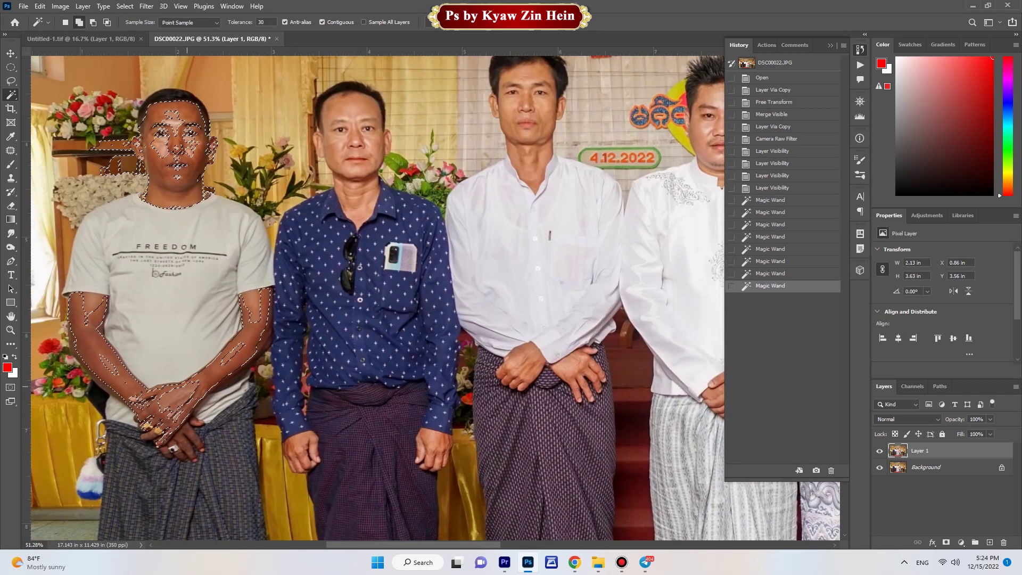
pyautogui.keyDown('shift'); pyautogui.click(178, 401); pyautogui.keyUp('shift')
pyautogui.keyDown('shift'); pyautogui.click(176, 415); pyautogui.keyUp('shift')
pyautogui.keyDown('shift'); pyautogui.click(184, 440); pyautogui.keyUp('shift')
pyautogui.keyDown('shift'); pyautogui.click(186, 444); pyautogui.keyUp('shift')
pyautogui.keyDown('shift'); pyautogui.click(190, 437); pyautogui.keyUp('shift')
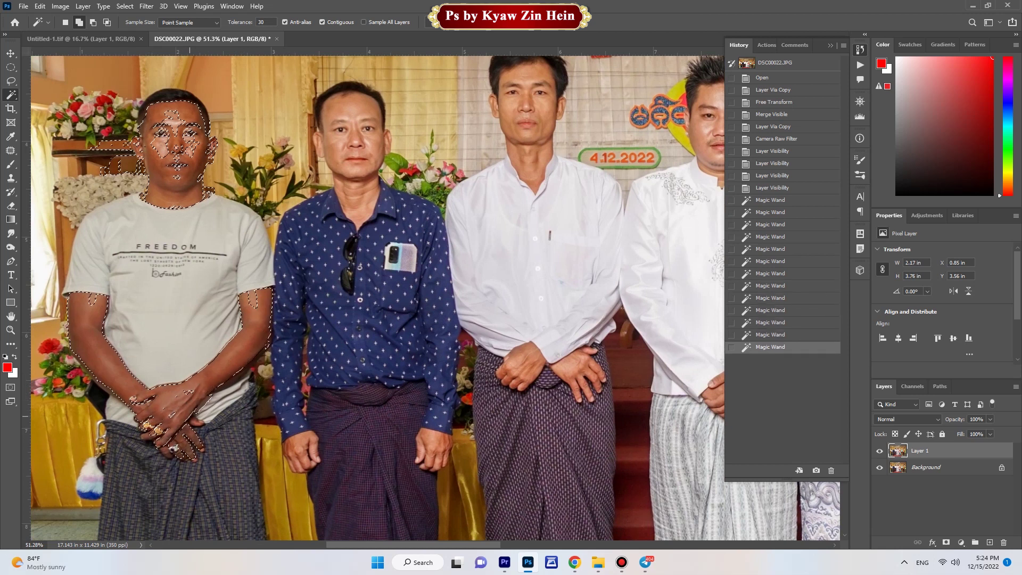
pyautogui.keyDown('shift'); pyautogui.click(193, 427); pyautogui.keyUp('shift')
pyautogui.keyDown('shift'); pyautogui.click(196, 424); pyautogui.keyUp('shift')
# Step: Feather the skin selection, lighten it by reducing Black in the Reds with Selective Color, and deselect
pyautogui.hotkey('shift', 'F6')
pyautogui.press('Return')
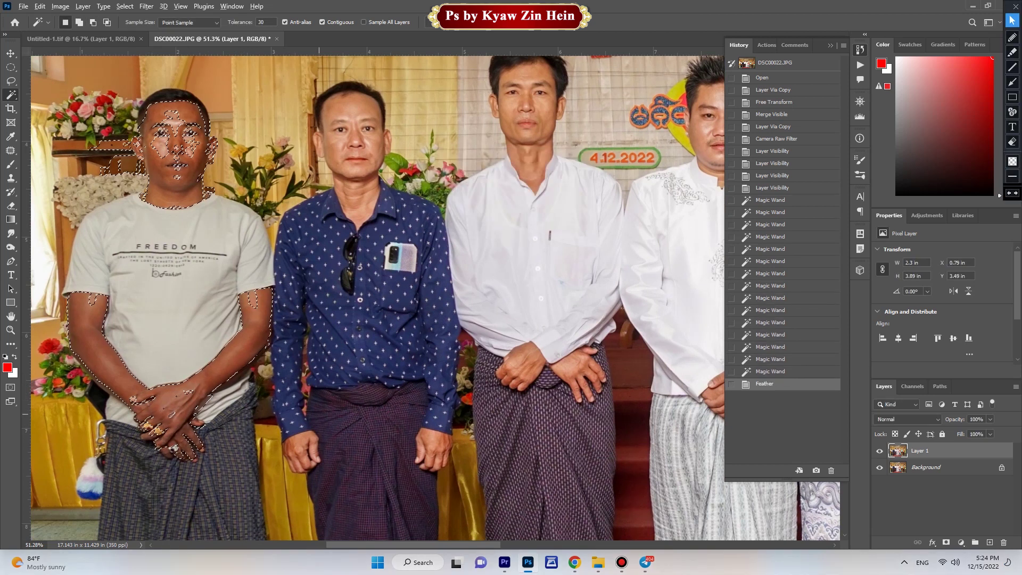
pyautogui.hotkey('alt', 'i')
pyautogui.press('j')
pyautogui.press('s')
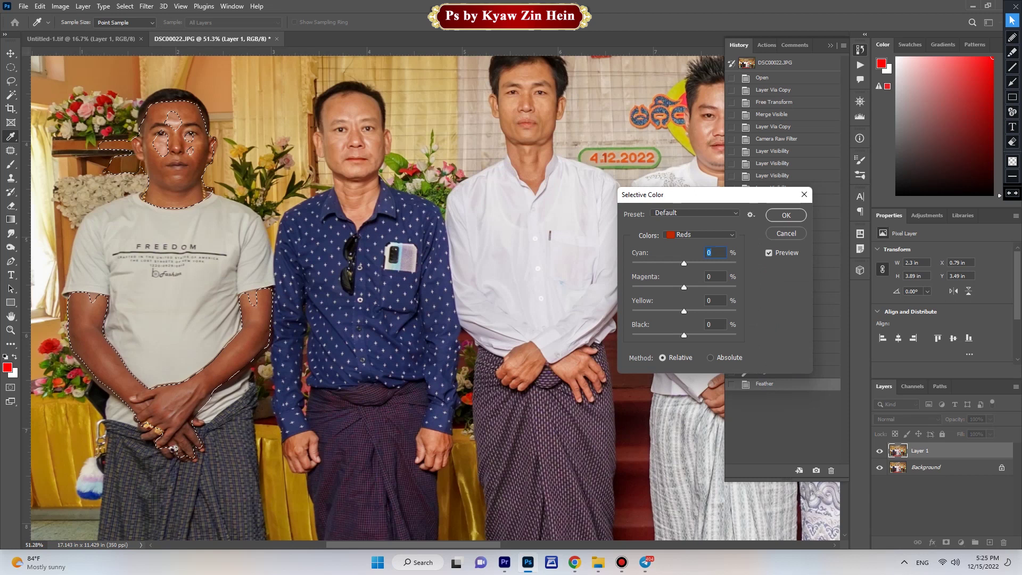
pyautogui.moveTo(684, 335); pyautogui.dragTo(667, 334)
pyautogui.press('Return')
pyautogui.hotkey('ctrl', 'd')
pyautogui.hotkey('ctrl', '0')
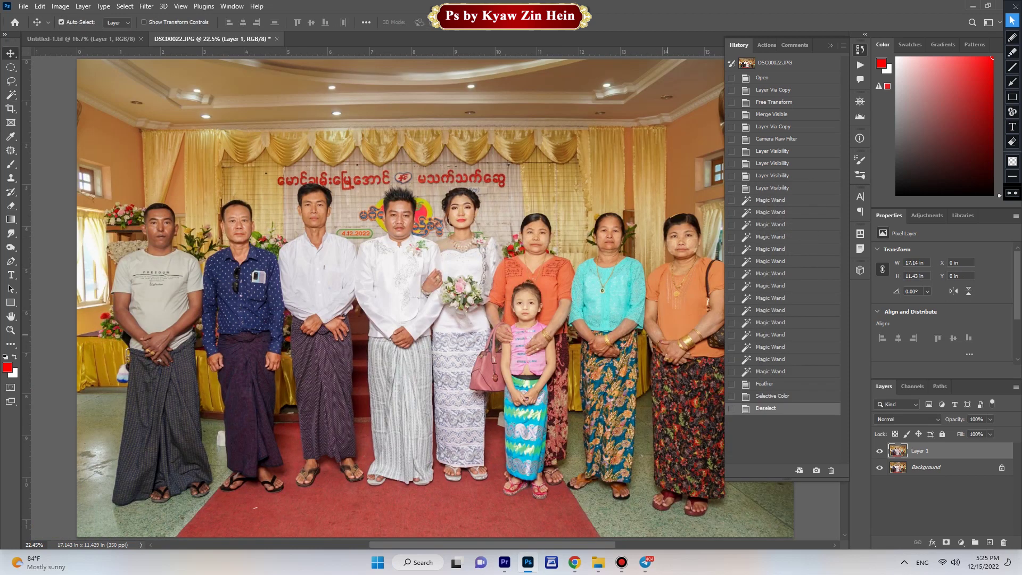
# Step: Smooth the skin on the duplicate layer with the Portraiture 3 filter at its current settings and merge the visible layers
pyautogui.press('v')
pyautogui.scroll(-1, 581, 288)
pyautogui.hotkey('alt', 't')
pyautogui.press('i')
pyautogui.press('Down')
pyautogui.press('Return')
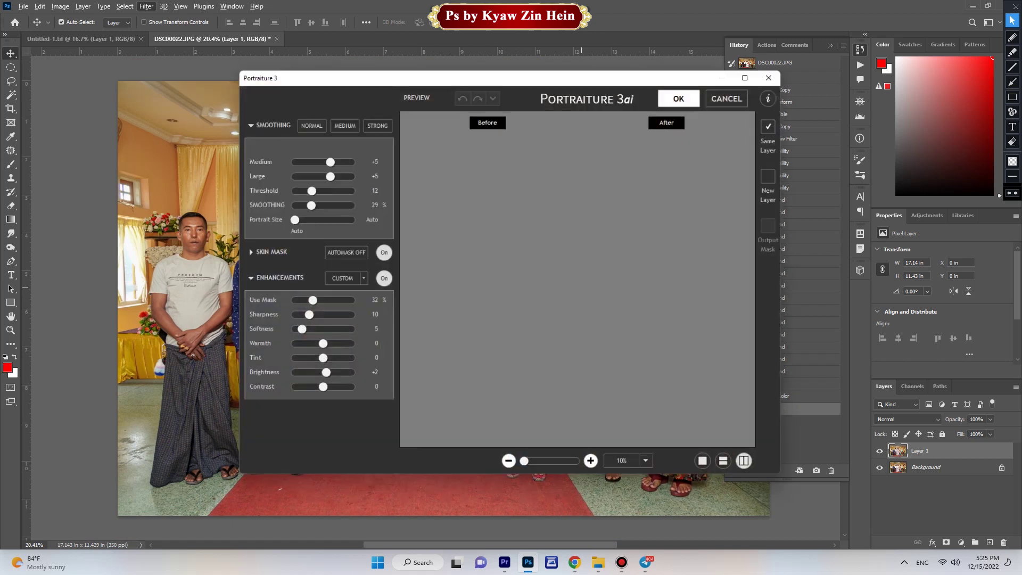
pyautogui.press('Return')
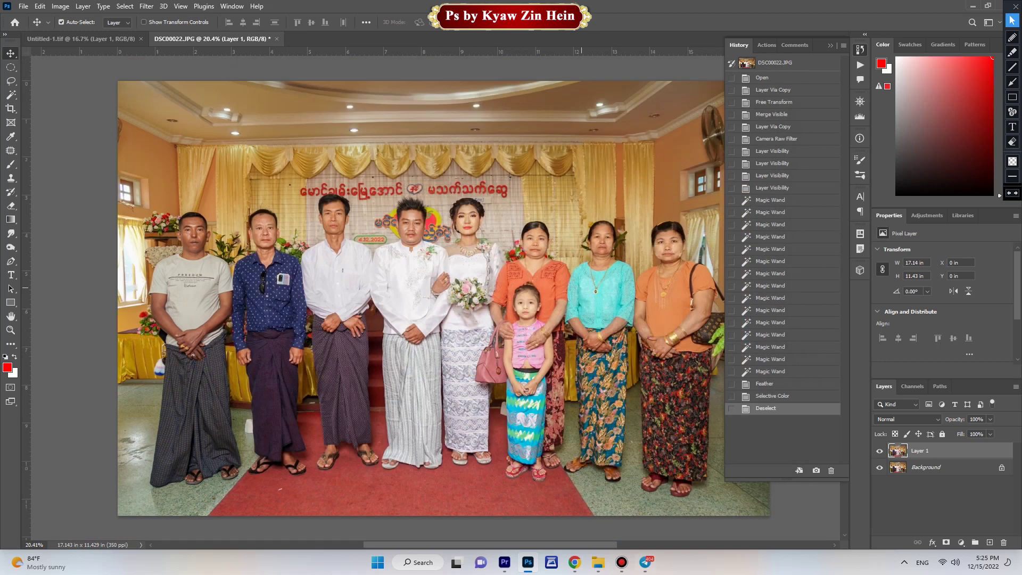
pyautogui.scroll(-2, 410, 277)
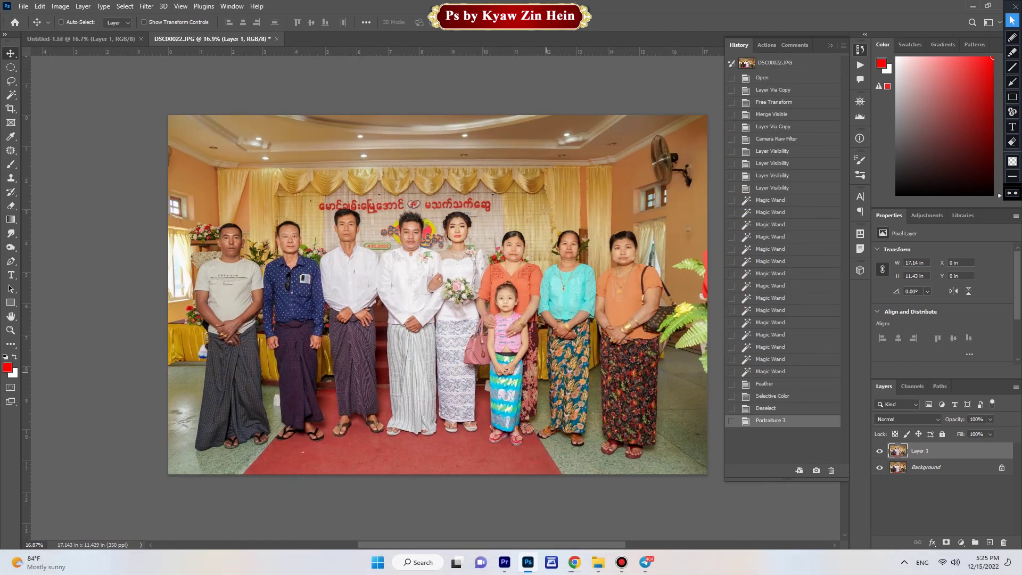
pyautogui.hotkey('ctrl', 'shift', 'e')
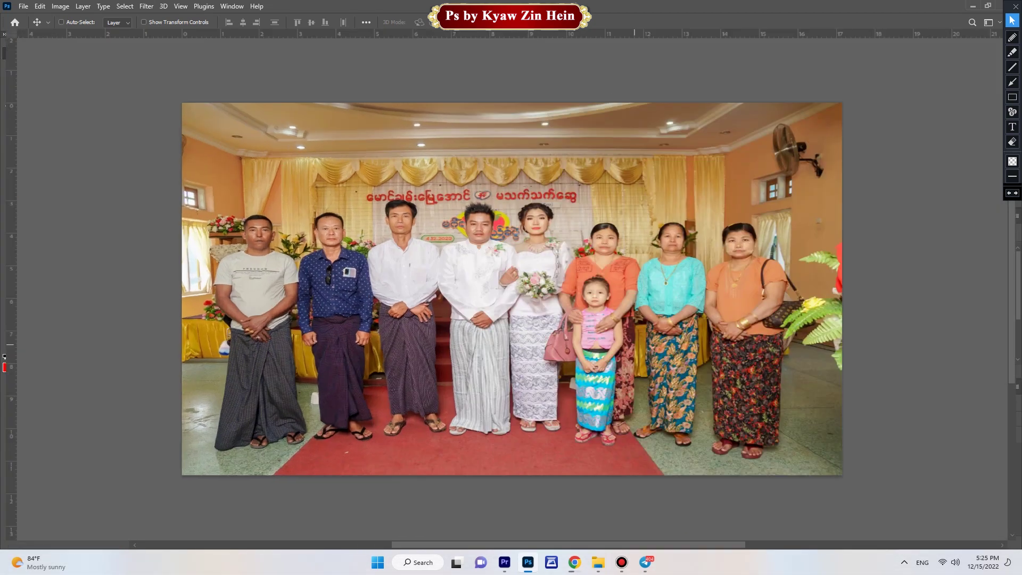
# Step: Apply the Portraiture 3 filter a second time to the merged photo, keeping 29% smoothing and Brightness +2
pyautogui.scroll(2, 498, 324)
pyautogui.scroll(-1, 467, 392)
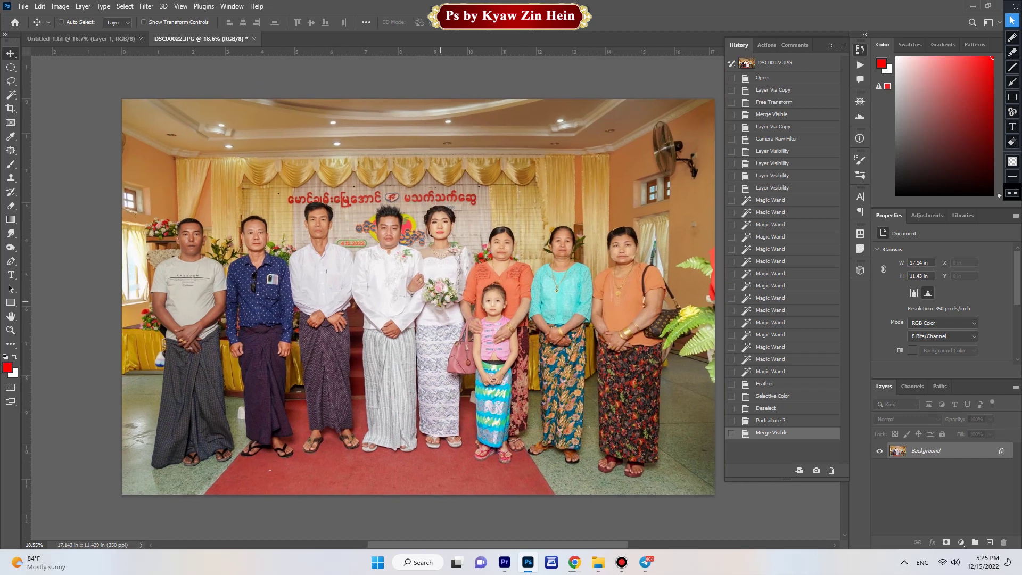
pyautogui.scroll(2, 444, 298)
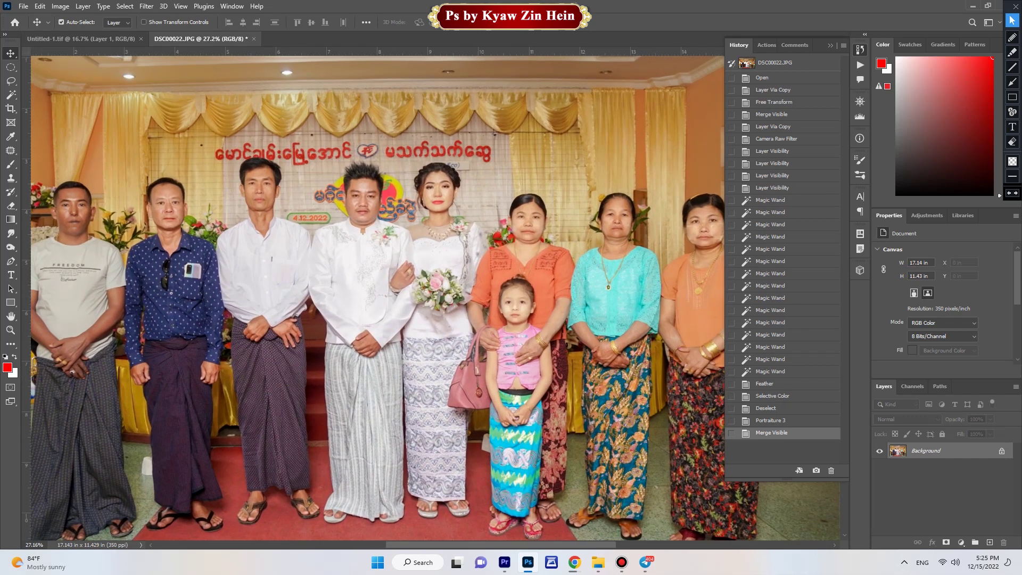
pyautogui.scroll(-1, 665, 463)
pyautogui.click(146, 6)
pyautogui.moveTo(181, 249)
pyautogui.click(302, 250)
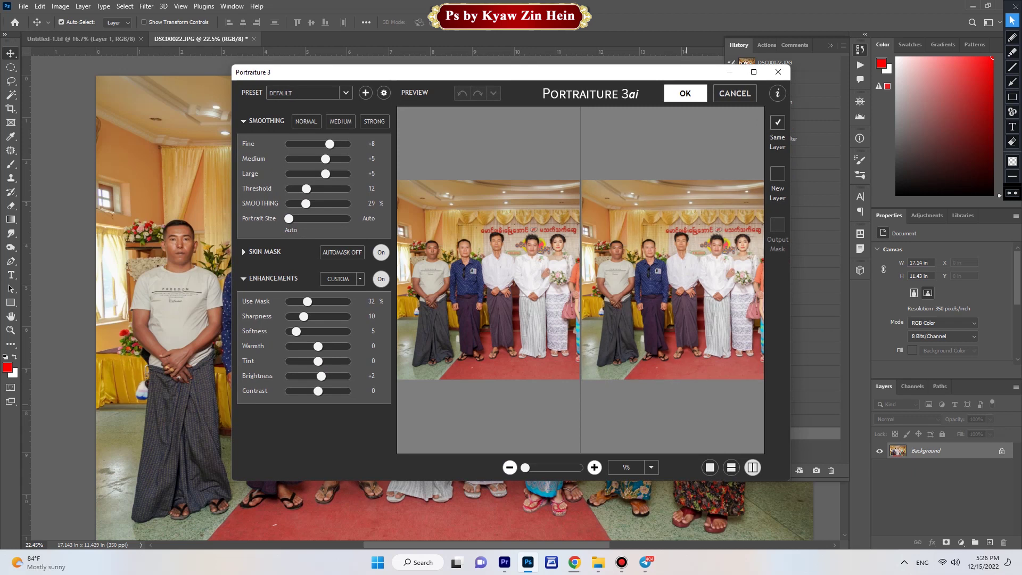
pyautogui.click(685, 93)
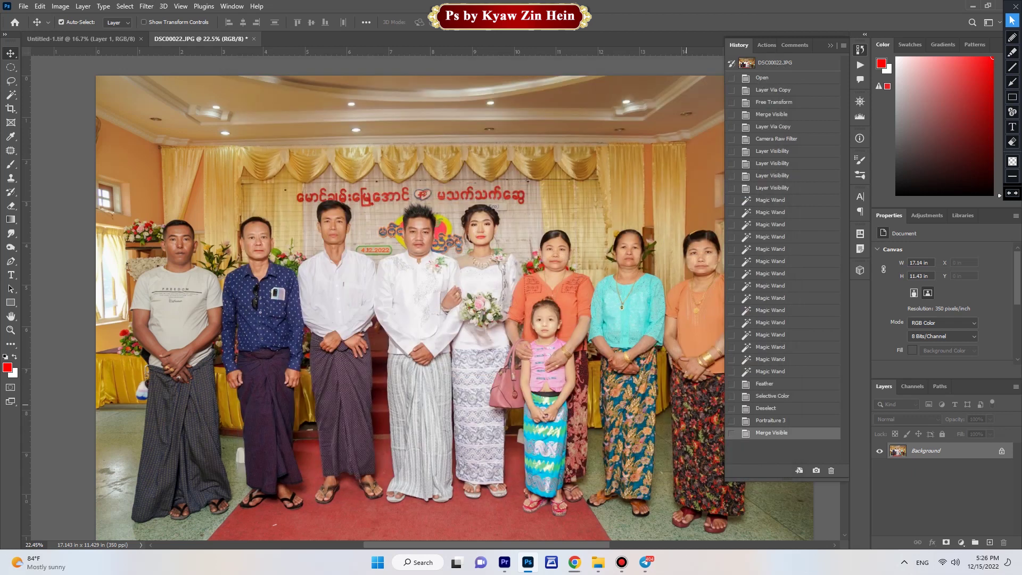
pyautogui.hotkey('ctrl', 'alt', 'f')
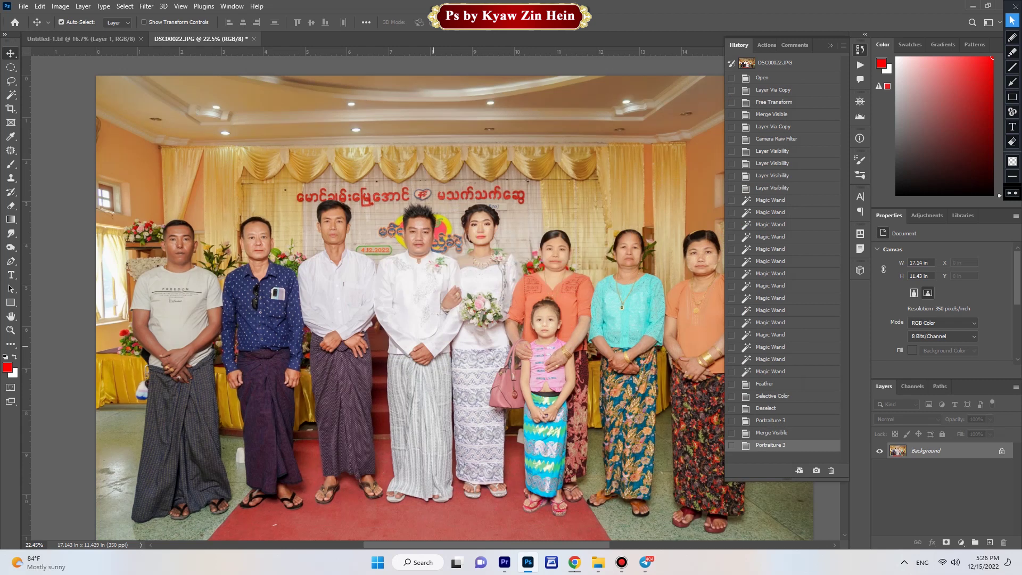
# Step: Raise the saturation of the Reds to +38 in the Camera Raw Color Mixer and apply the adjustment
pyautogui.moveTo(471, 289); pyautogui.dragTo(608, 242)
pyautogui.scroll(-6, 331, 283)
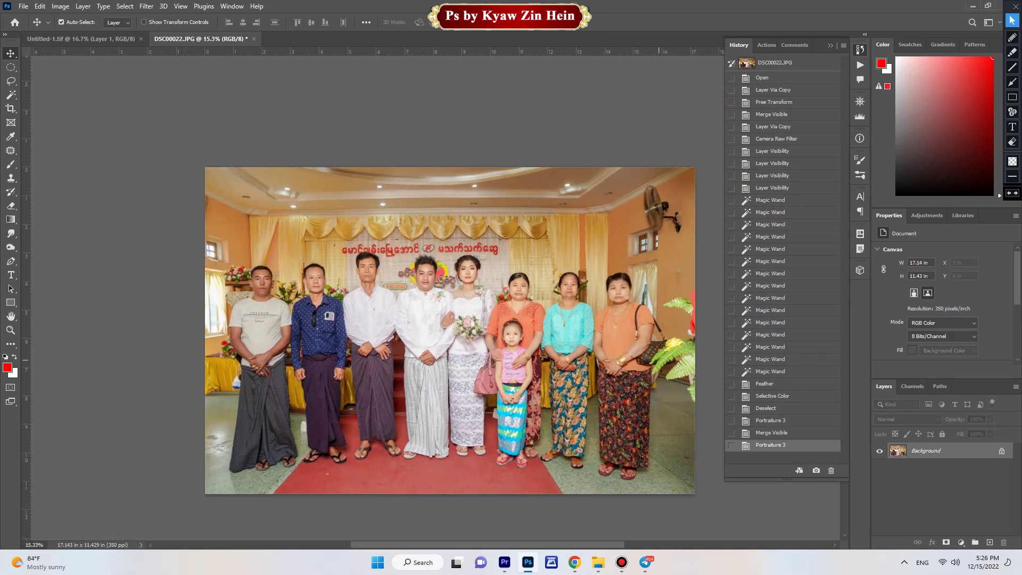
pyautogui.scroll(1, 566, 353)
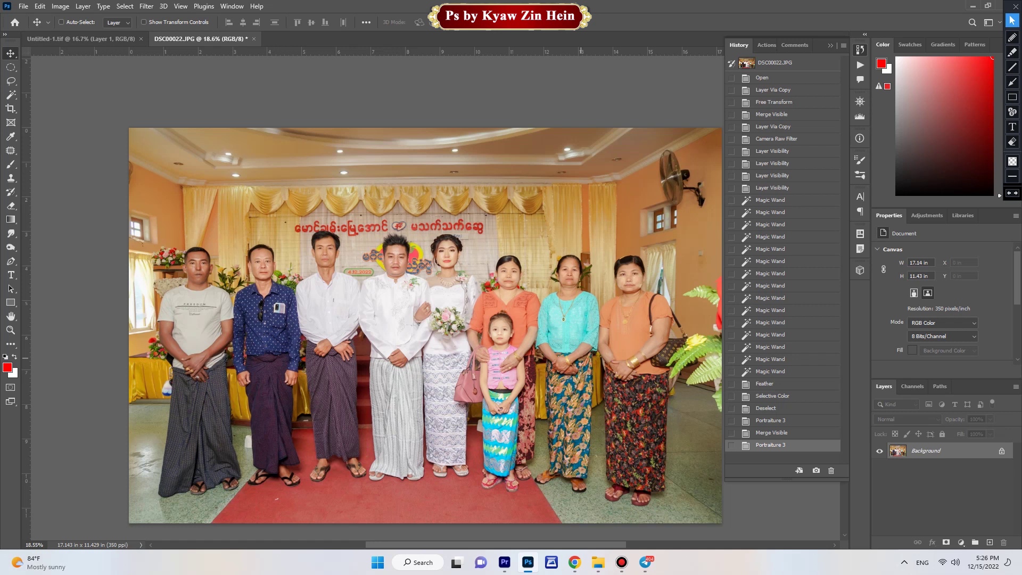
pyautogui.hotkey('ctrl', 'shift', 'a')
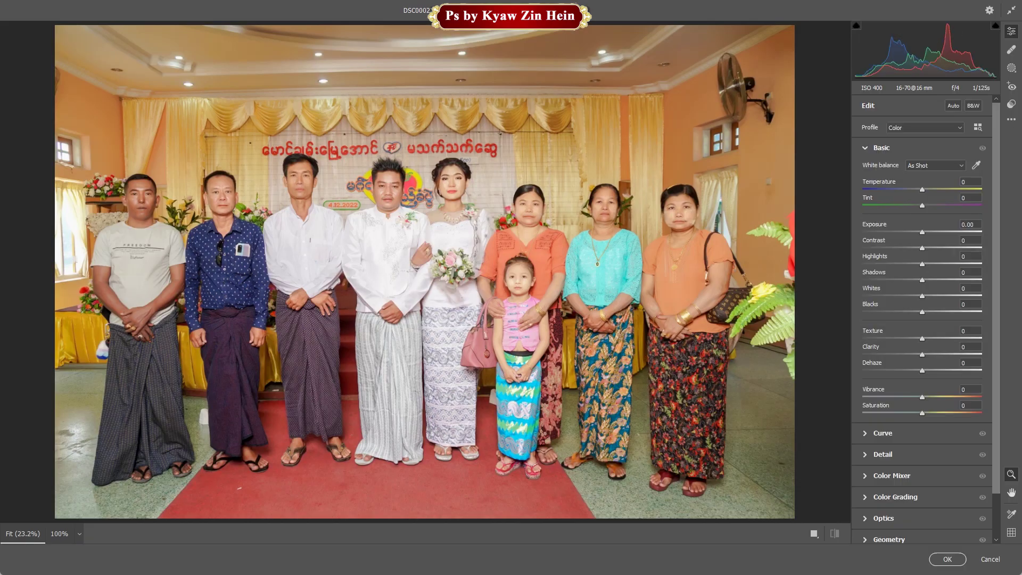
pyautogui.click(1011, 67)
pyautogui.click(1011, 31)
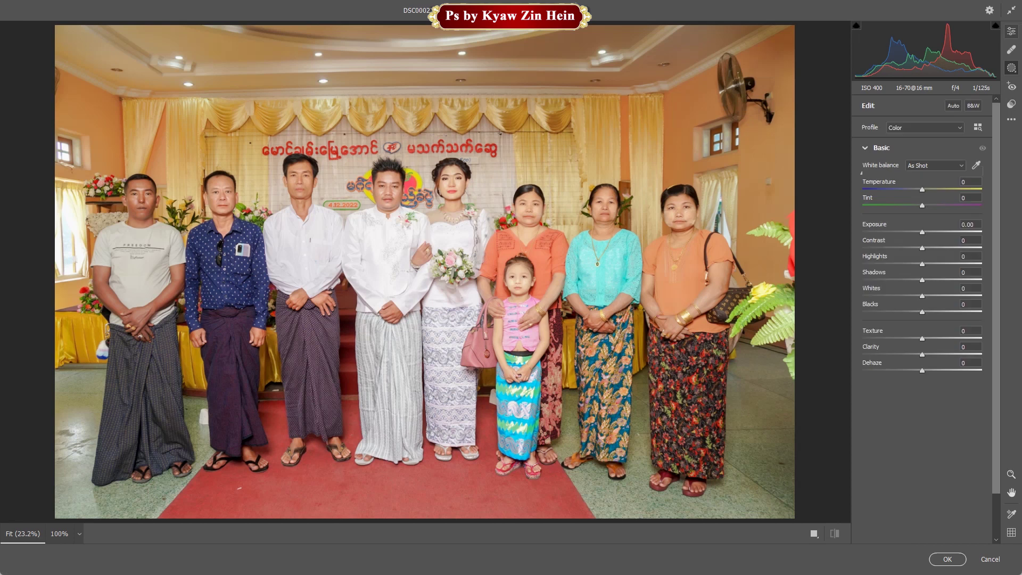
pyautogui.scroll(-2, 921, 319)
pyautogui.click(891, 426)
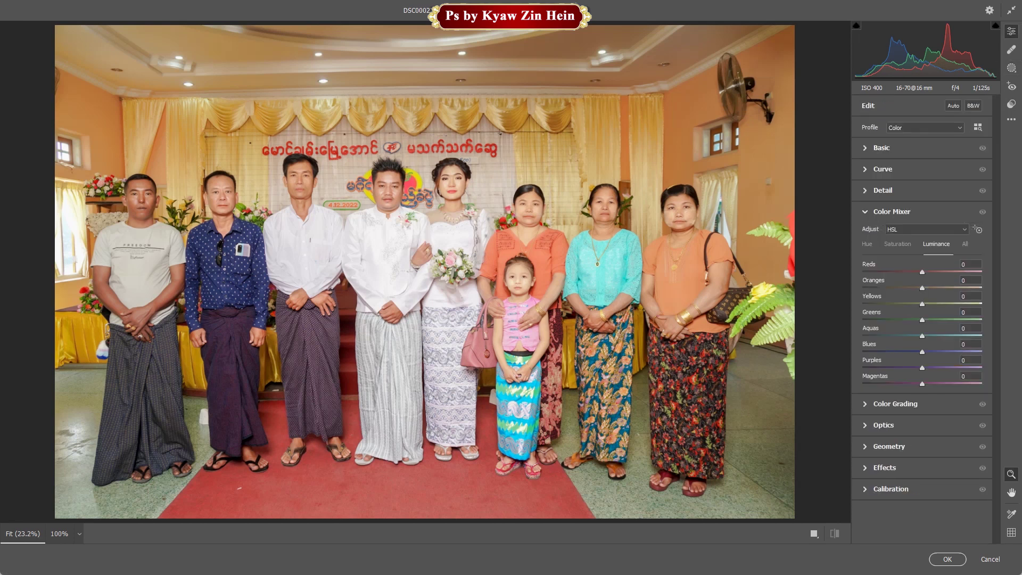
pyautogui.click(897, 244)
pyautogui.moveTo(922, 272); pyautogui.dragTo(941, 272)
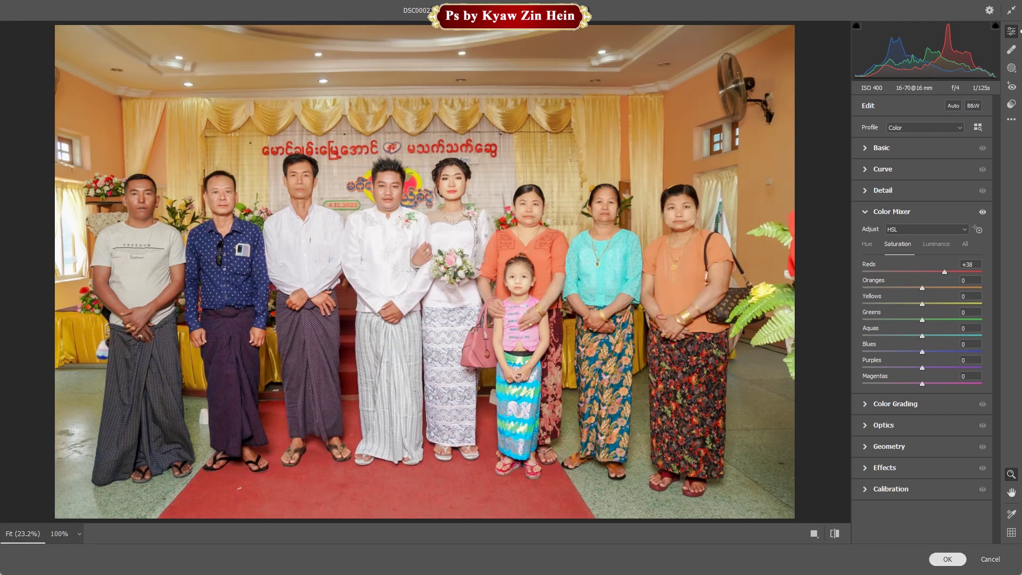
pyautogui.click(947, 559)
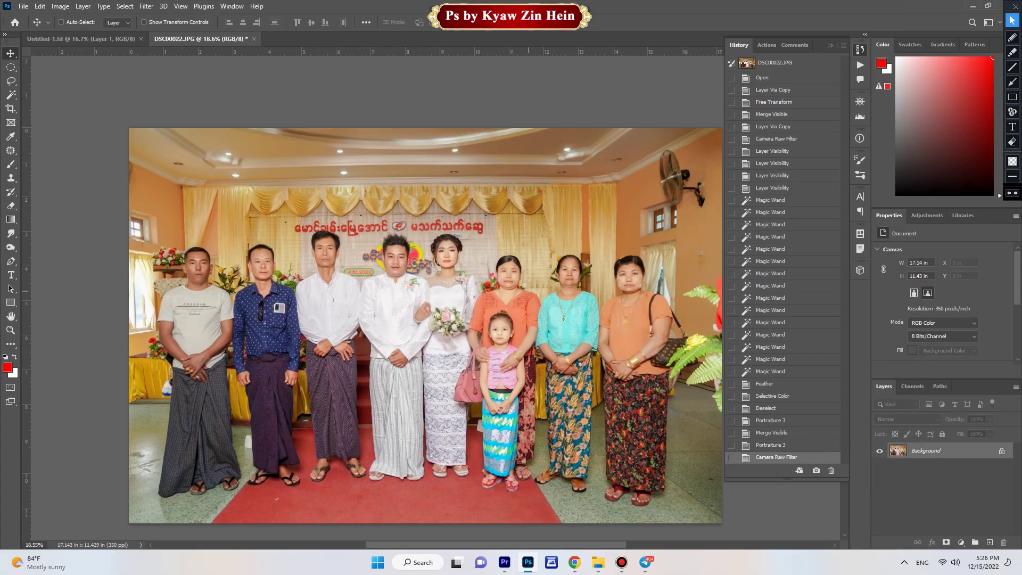
# Step: Copy the CREATIVE PHOTO STUDIO logo from Untitled-1.tif into DSC00022 and place it in the photo's upper-right corner
pyautogui.hotkey('ctrl', 'Tab')
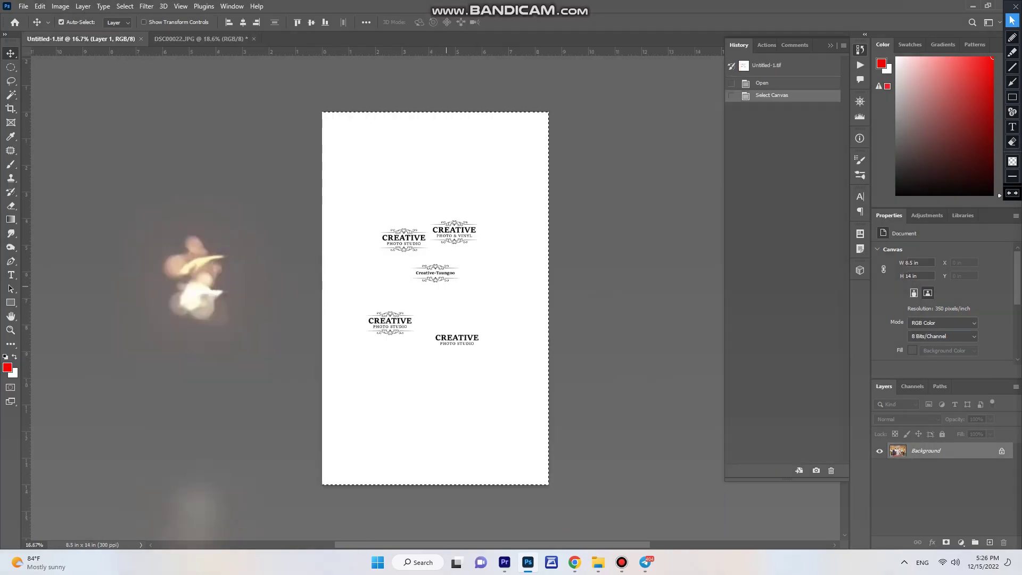
pyautogui.hotkey('ctrl', 'c')
pyautogui.hotkey('ctrl', 'Tab')
pyautogui.hotkey('ctrl', 'v')
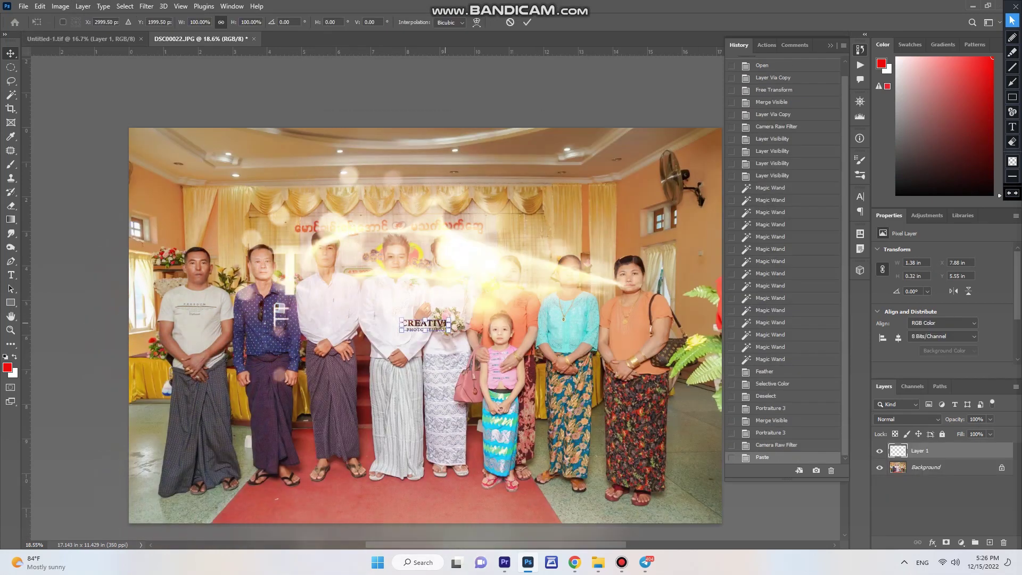
pyautogui.hotkey('ctrl', 't')
pyautogui.moveTo(426, 324); pyautogui.dragTo(683, 145)
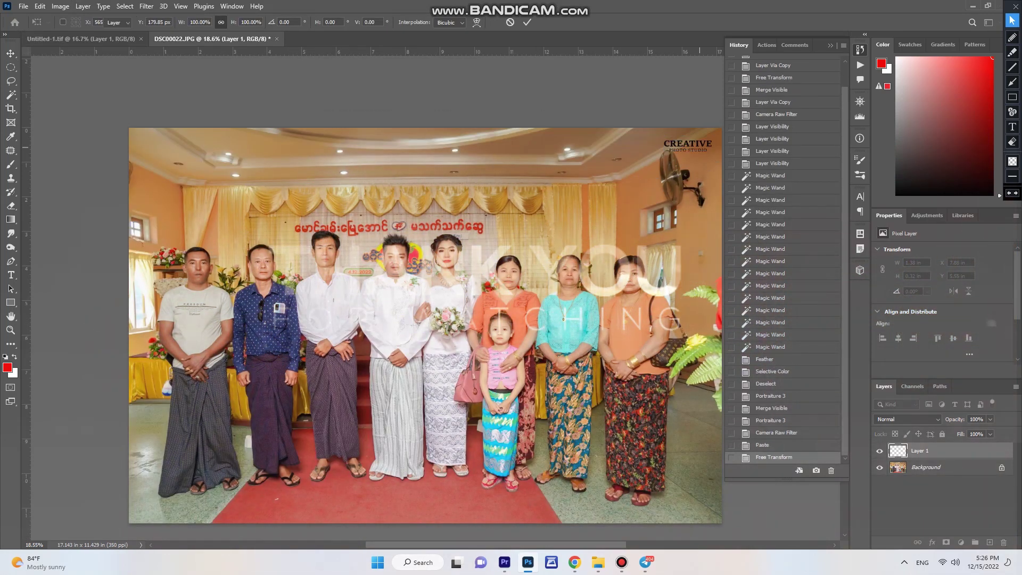
pyautogui.press('Return')
# Step: Merge the visible layers and save the photo as JPEG DSC00022 at Maximum quality, replacing the existing file
pyautogui.hotkey('ctrl', 'shift', 's')
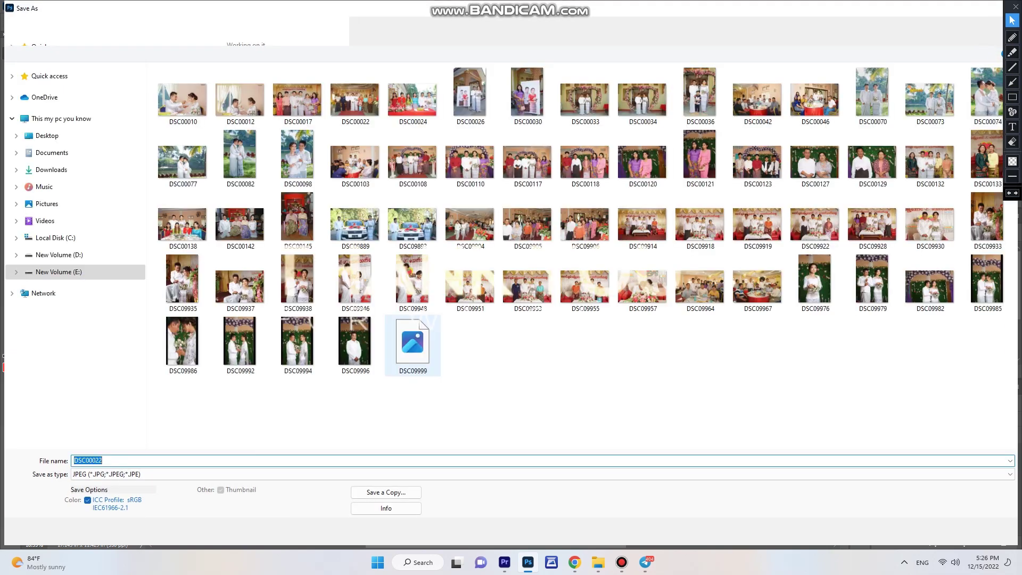
pyautogui.press('Return')
pyautogui.press('Return')
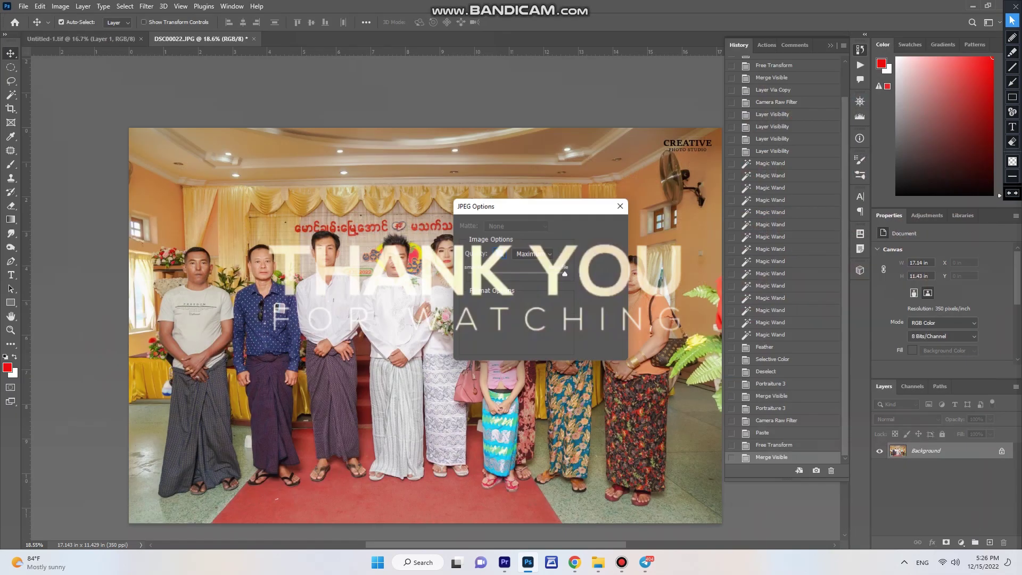
pyautogui.press('Return')
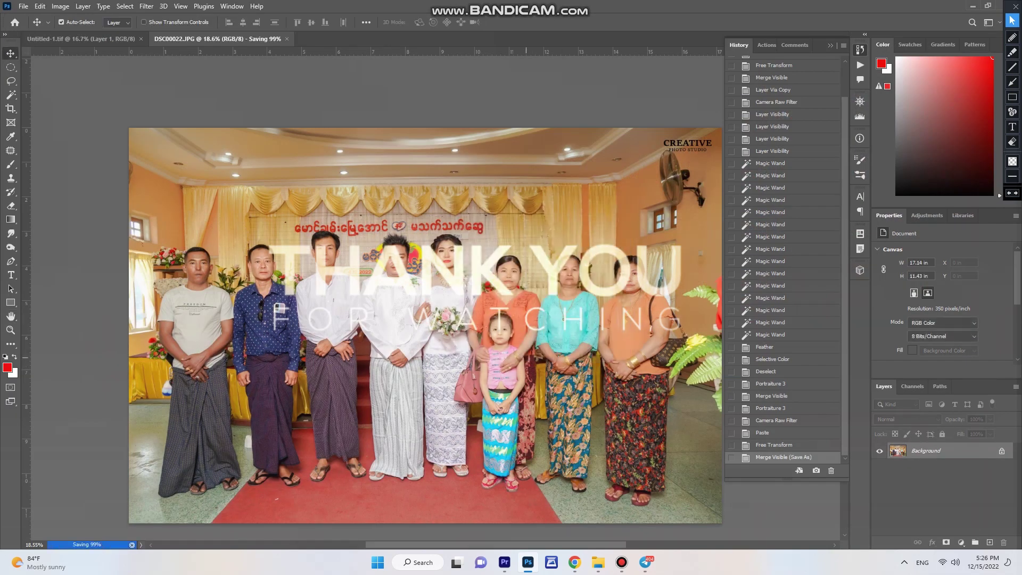